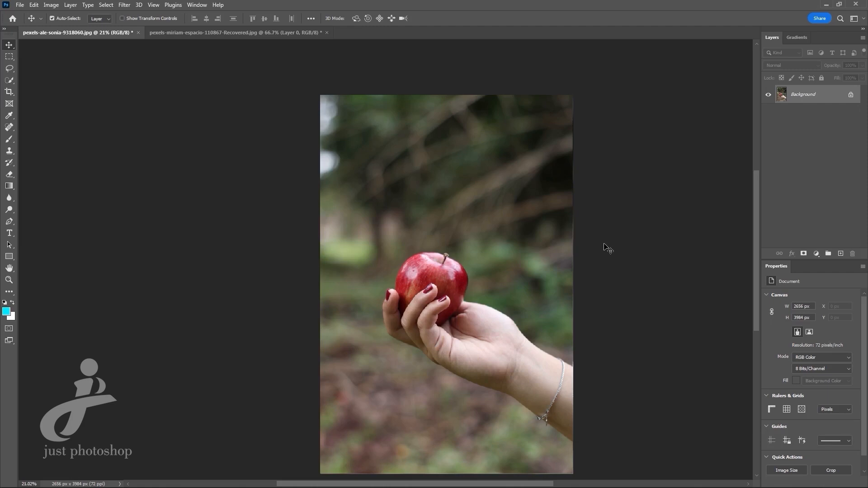
Select the apple with the Quick Selection tool, excluding the palm beside it, and copy it to a new layer
{"action": "left_click", "coordinate": [11, 81]}
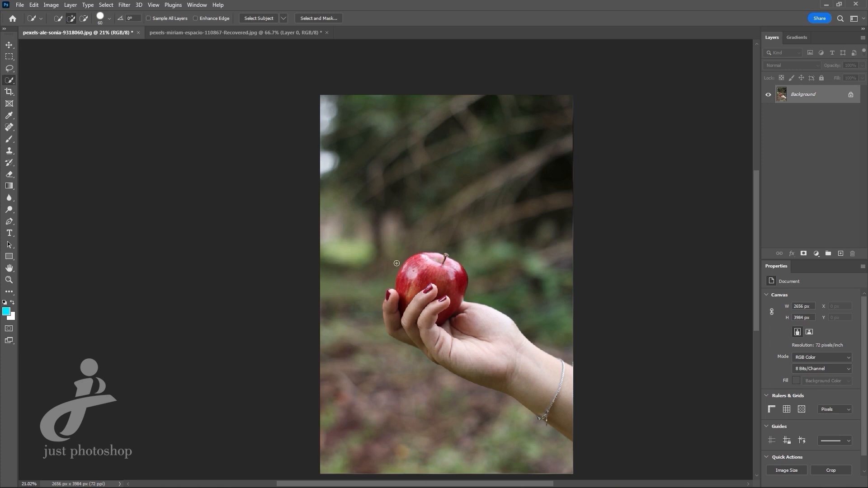
{"action": "mouse_move", "coordinate": [422, 277]}
{"action": "left_mouse_down"}
{"action": "mouse_move", "coordinate": [409, 271]}
{"action": "mouse_move", "coordinate": [423, 256]}
{"action": "mouse_move", "coordinate": [457, 274]}
{"action": "mouse_move", "coordinate": [444, 318]}
{"action": "mouse_move", "coordinate": [410, 301]}
{"action": "mouse_move", "coordinate": [402, 312]}
{"action": "mouse_move", "coordinate": [470, 314]}
{"action": "left_mouse_up"}
{"action": "key", "text": "alt"}
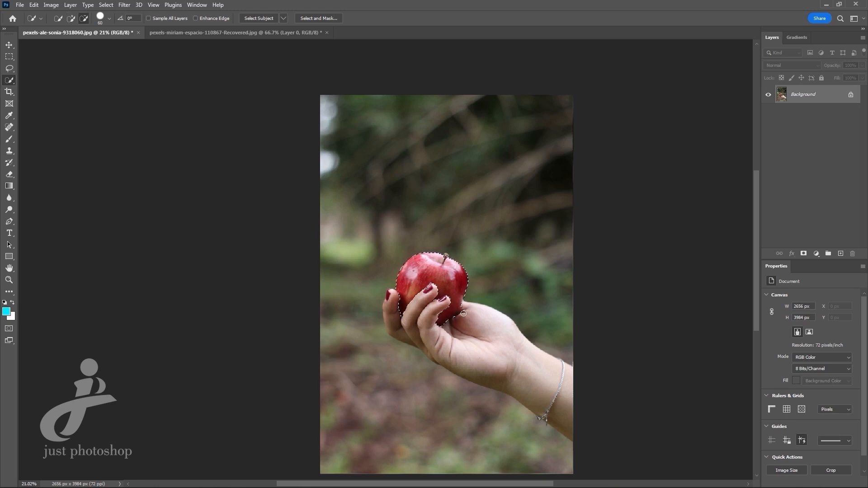
{"action": "left_click", "coordinate": [464, 311], "text": "alt"}
{"action": "key", "text": "ctrl+j"}
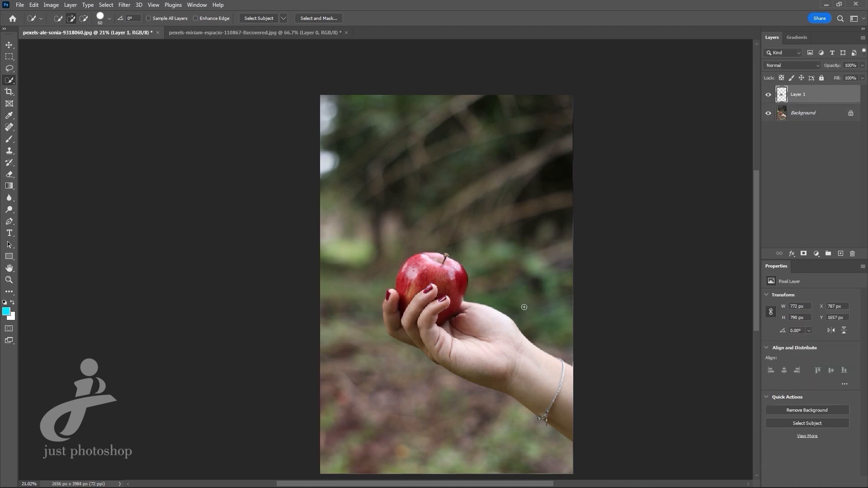
Select the hand and forearm on the Background without the apple, copy them to a new layer and hide that layer
{"action": "left_click", "coordinate": [788, 121]}
{"action": "mouse_move", "coordinate": [521, 373]}
{"action": "left_mouse_down"}
{"action": "mouse_move", "coordinate": [560, 399]}
{"action": "mouse_move", "coordinate": [569, 418]}
{"action": "mouse_move", "coordinate": [453, 362]}
{"action": "mouse_move", "coordinate": [415, 317]}
{"action": "mouse_move", "coordinate": [400, 330]}
{"action": "mouse_move", "coordinate": [410, 340]}
{"action": "mouse_move", "coordinate": [396, 335]}
{"action": "mouse_move", "coordinate": [390, 300]}
{"action": "left_mouse_up"}
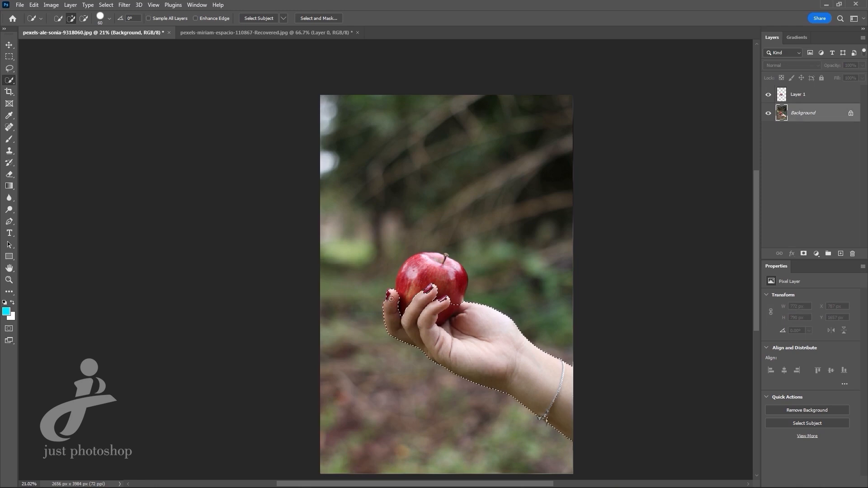
{"action": "key", "text": "alt"}
{"action": "scroll", "coordinate": [452, 313], "scroll_direction": "up", "scroll_amount": 5}
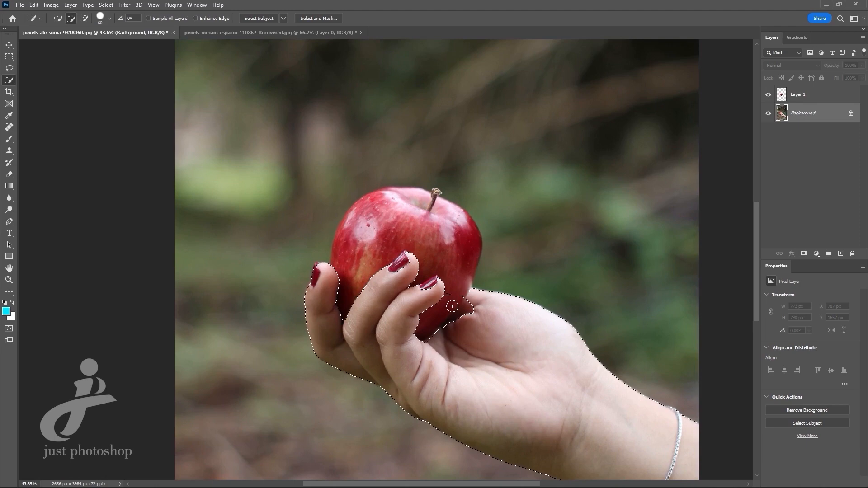
{"action": "left_click", "coordinate": [452, 306], "text": "alt"}
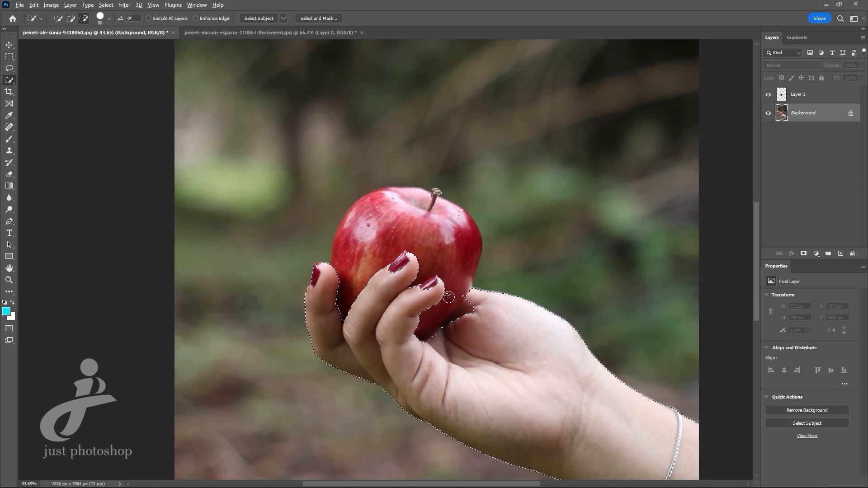
{"action": "left_click_drag", "start_coordinate": [467, 308], "coordinate": [466, 311]}
{"action": "scroll", "coordinate": [461, 339], "scroll_direction": "down", "scroll_amount": 5}
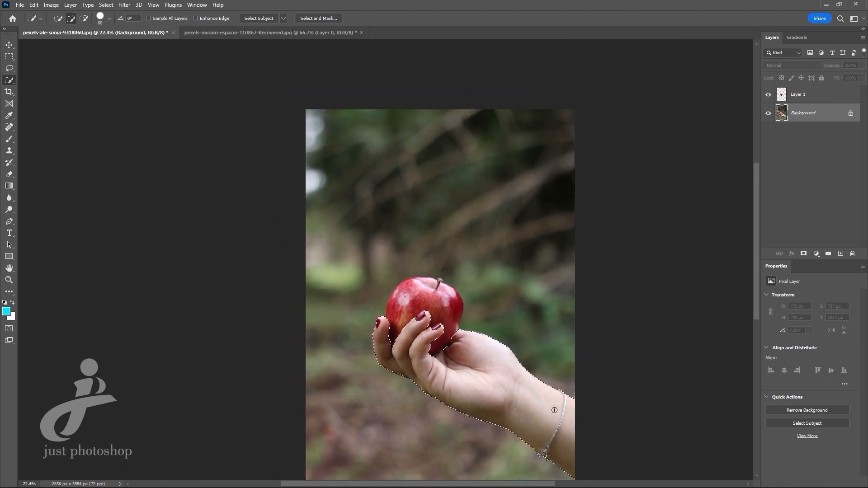
{"action": "key", "text": "ctrl+j"}
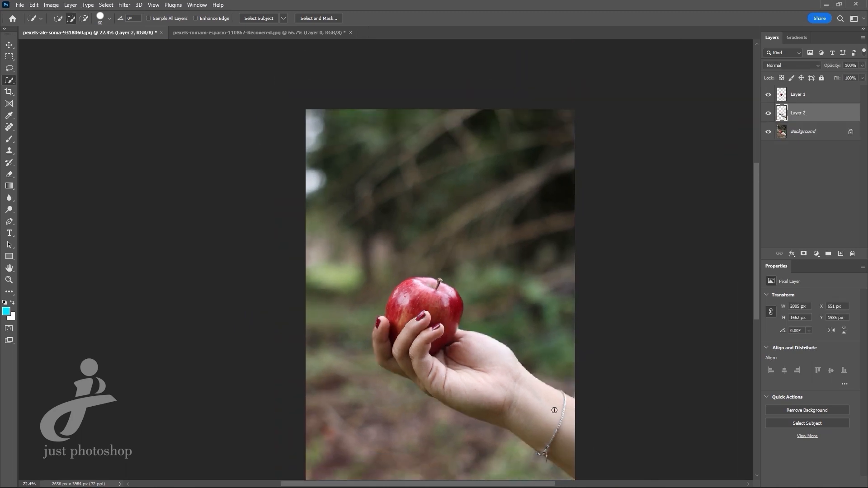
{"action": "left_click", "coordinate": [769, 113]}
Convert the apple layer to a Smart Object and place it in a group
{"action": "left_click", "coordinate": [801, 95]}
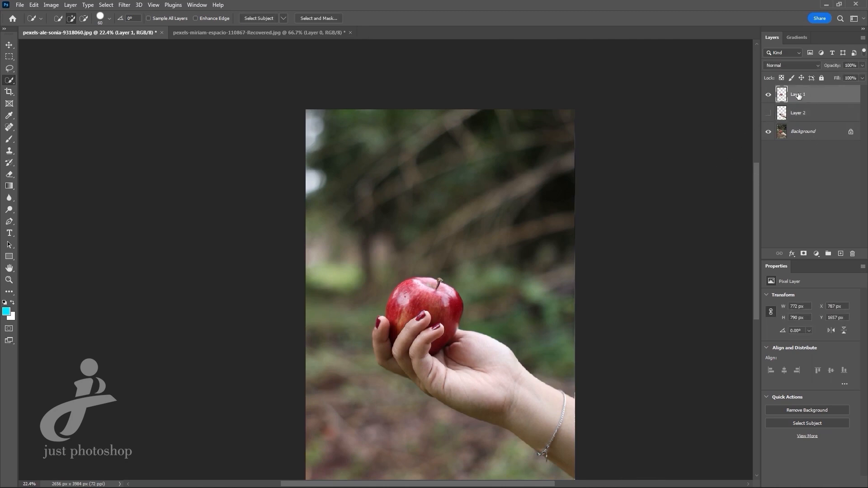
{"action": "right_click", "coordinate": [799, 95]}
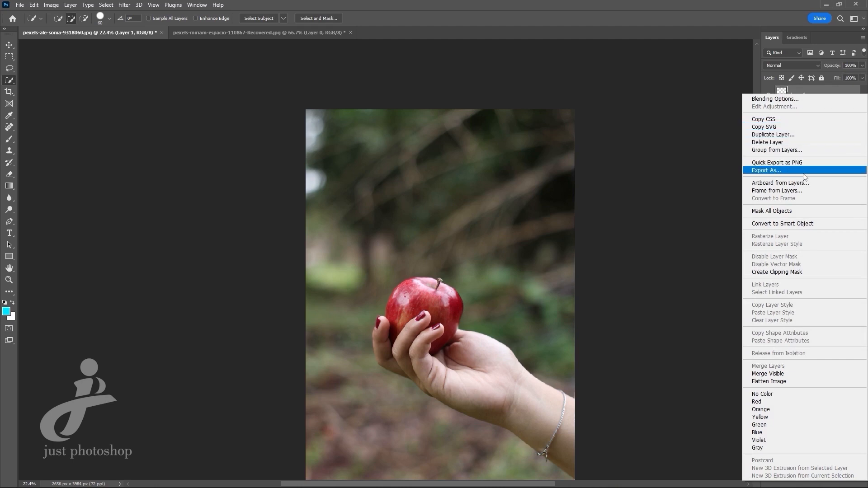
{"action": "left_click", "coordinate": [799, 224]}
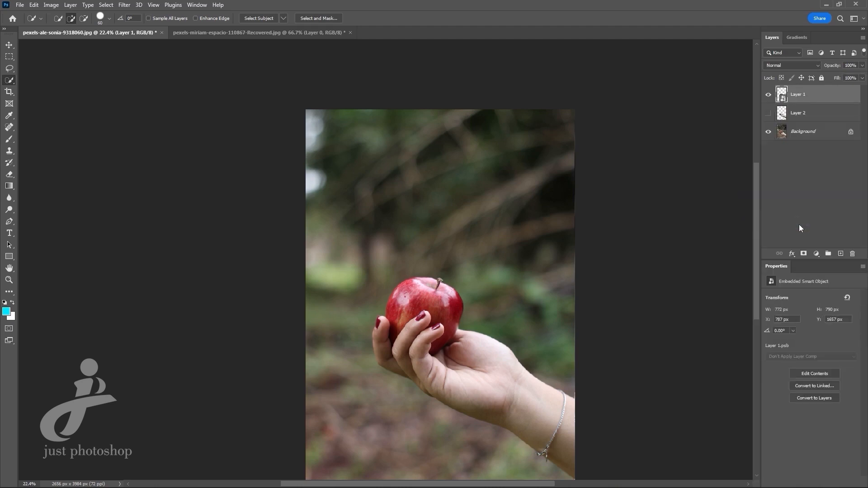
{"action": "key", "text": "ctrl+g"}
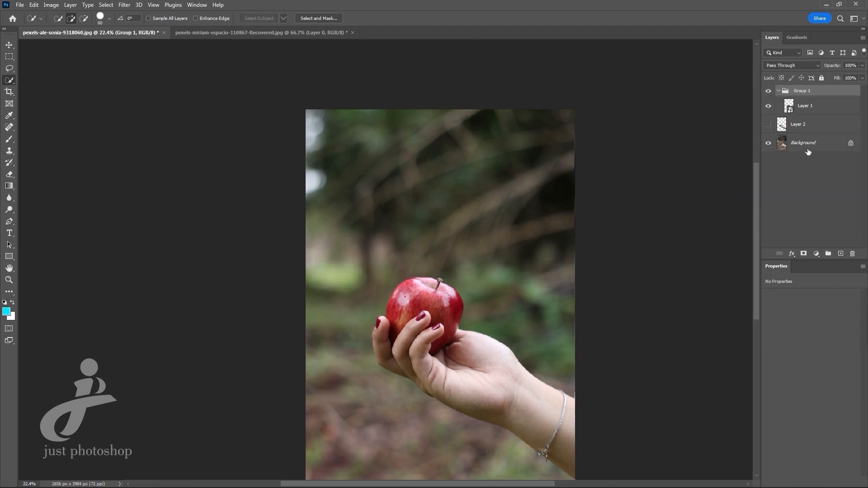
Apply a Gaussian Blur with a 5-pixel radius to the apple layer and set its blend mode to Linear Dodge (Add)
{"action": "left_click", "coordinate": [801, 106]}
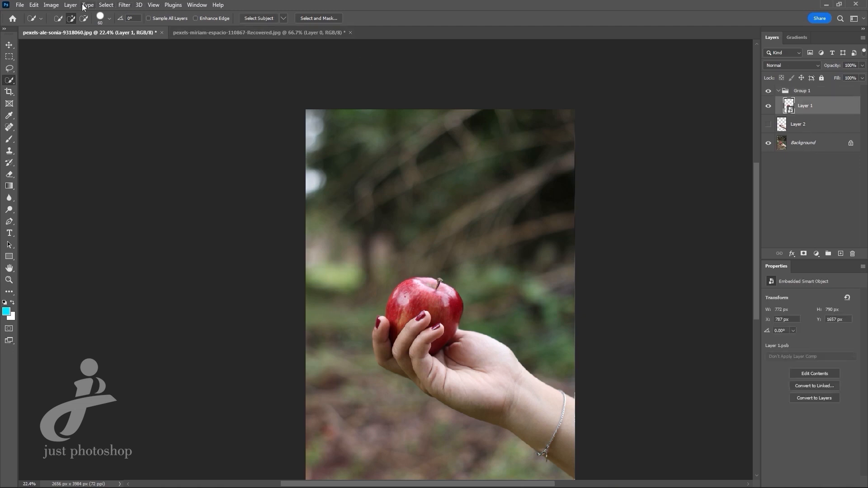
{"action": "left_click", "coordinate": [124, 5]}
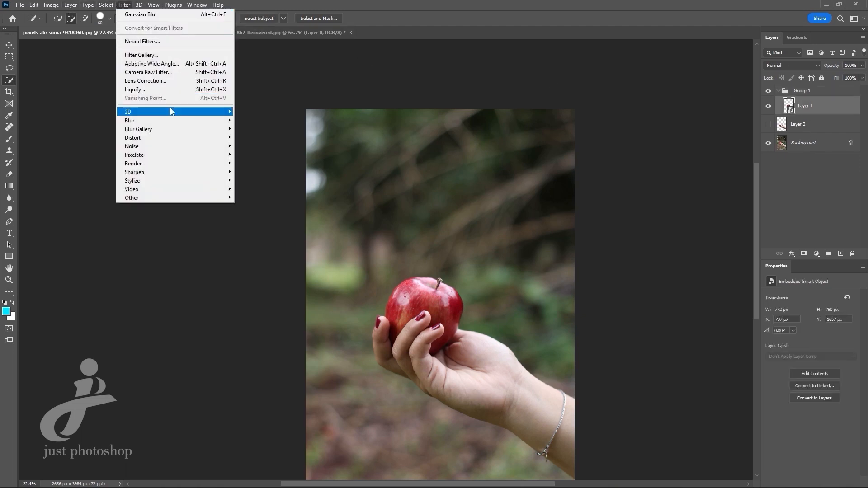
{"action": "mouse_move", "coordinate": [173, 123]}
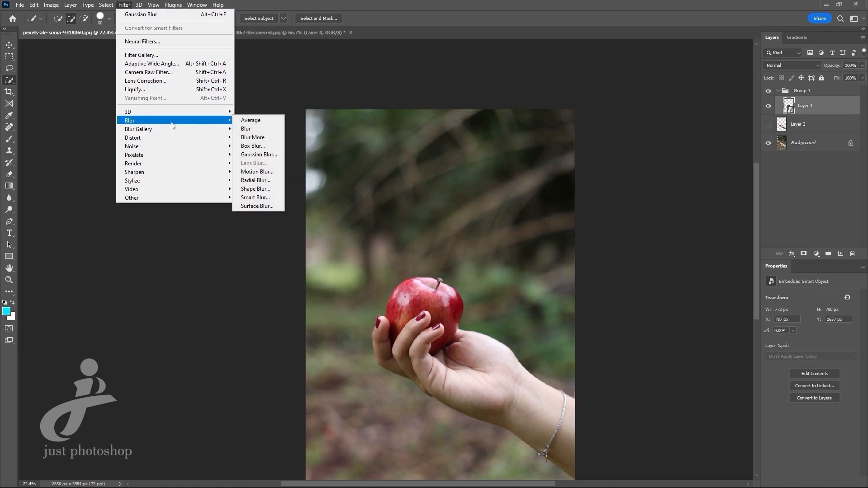
{"action": "left_click", "coordinate": [260, 156]}
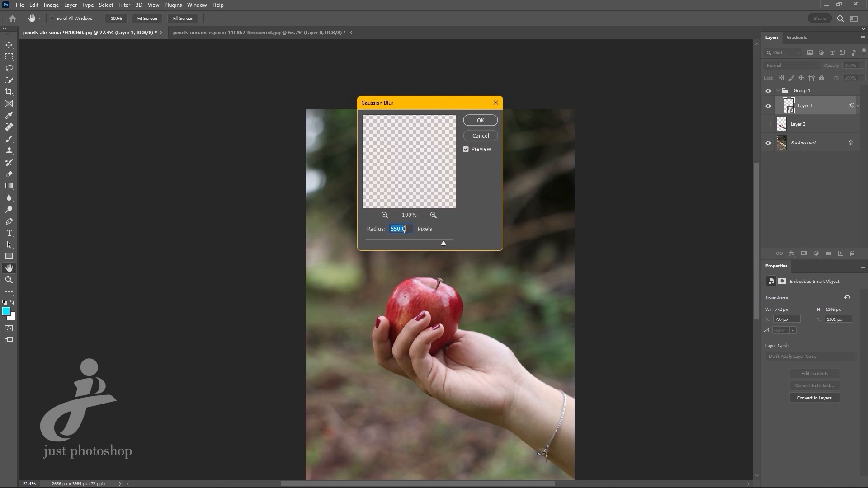
{"action": "type", "text": "5."}
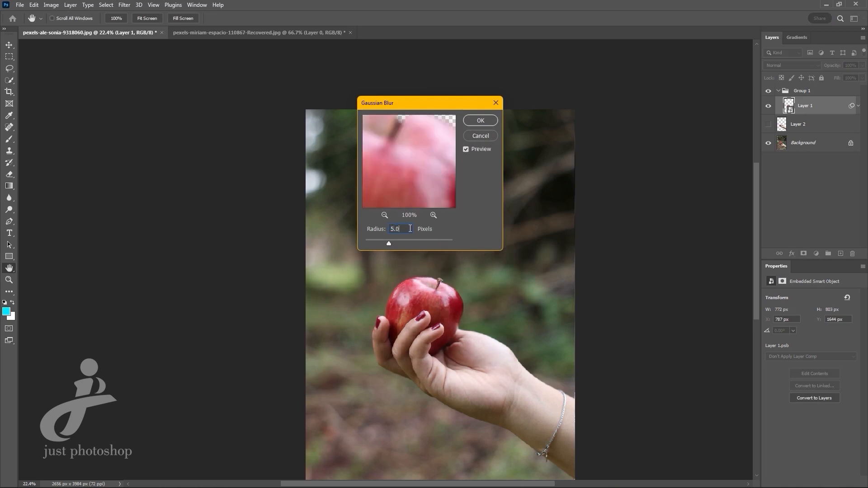
{"action": "left_click", "coordinate": [481, 121]}
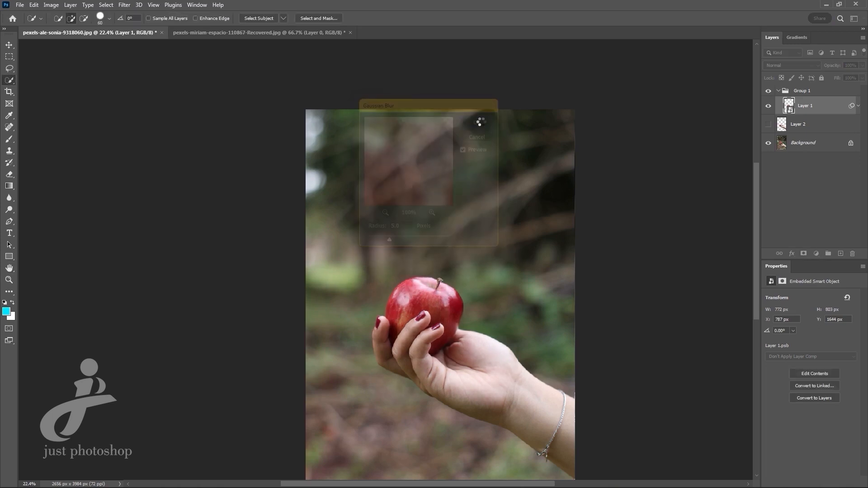
{"action": "left_click", "coordinate": [794, 65]}
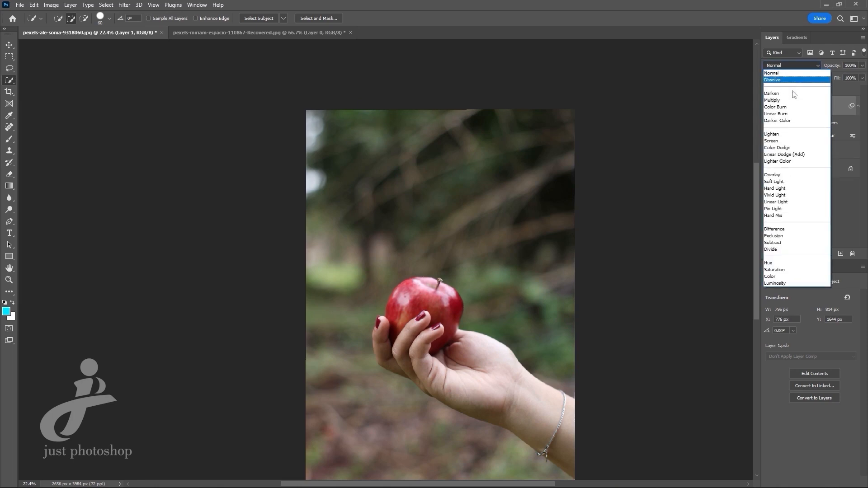
{"action": "left_click", "coordinate": [799, 155]}
Duplicate the blurred apple layer and set the copy's Gaussian Blur radius to 100 pixels
{"action": "key", "text": "ctrl+j"}
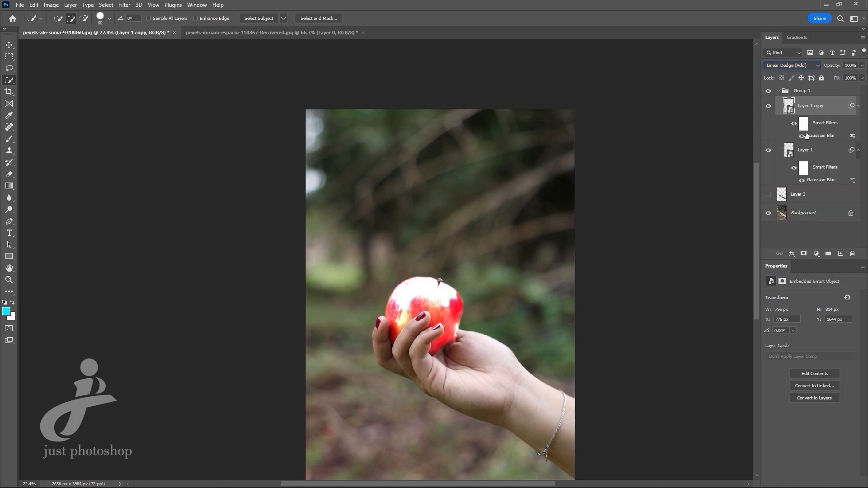
{"action": "double_click", "coordinate": [807, 135]}
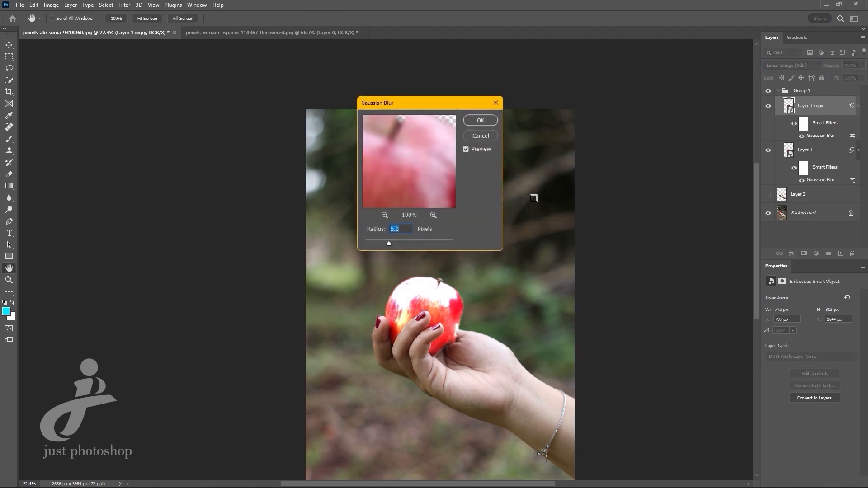
{"action": "type", "text": "100"}
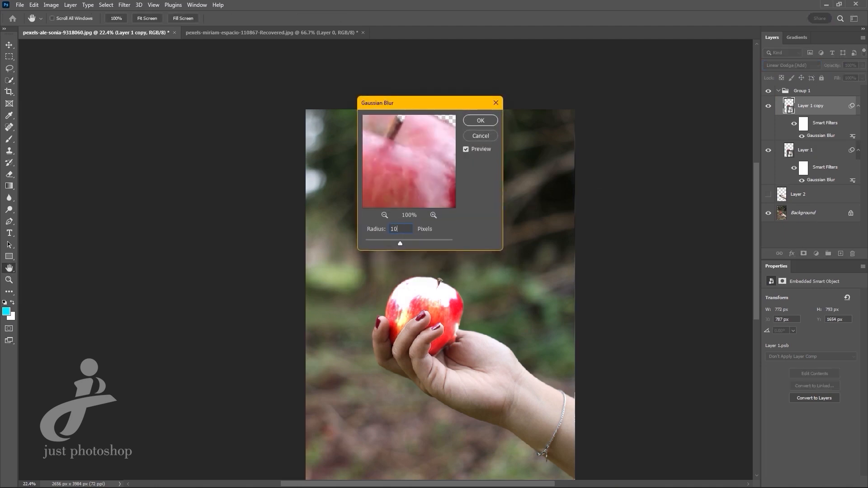
{"action": "left_click", "coordinate": [480, 121]}
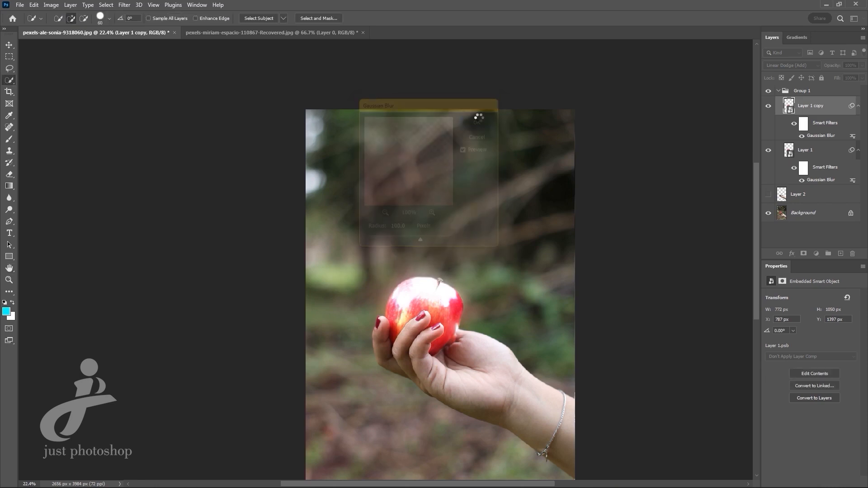
Duplicate the 100-pixel blur layer and set the new copy's Gaussian Blur radius to 250 pixels
{"action": "key", "text": "ctrl+j"}
{"action": "double_click", "coordinate": [818, 136]}
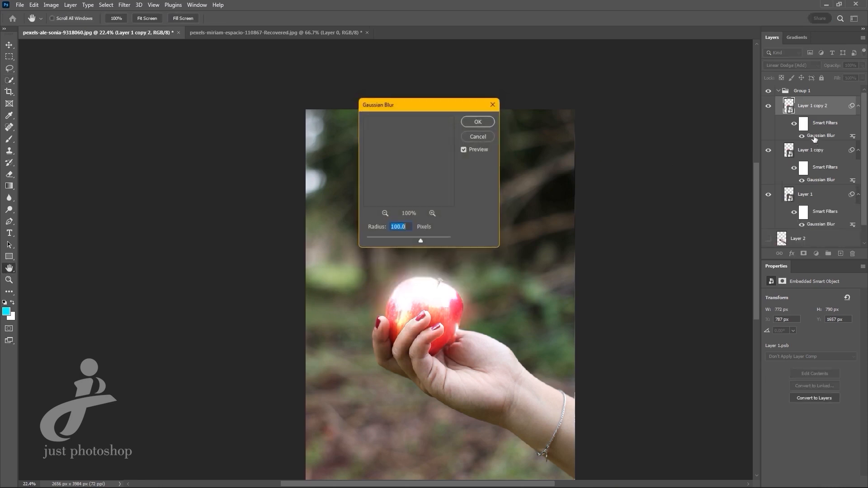
{"action": "type", "text": "250"}
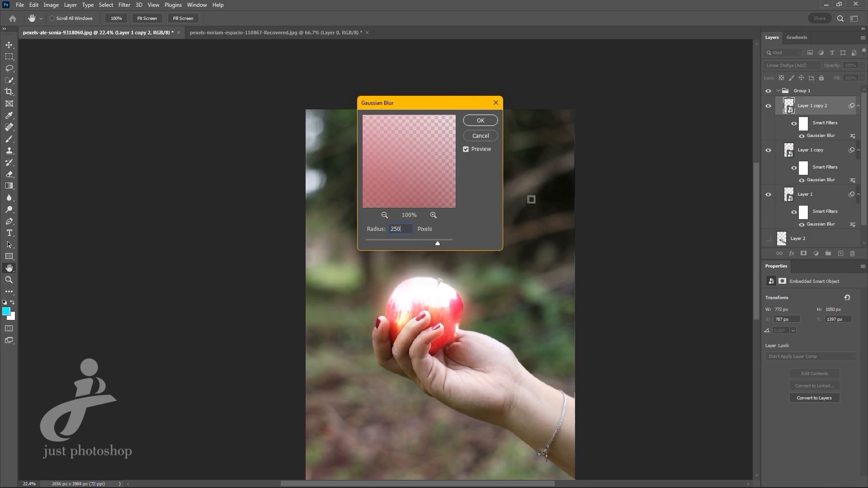
{"action": "left_click", "coordinate": [481, 121]}
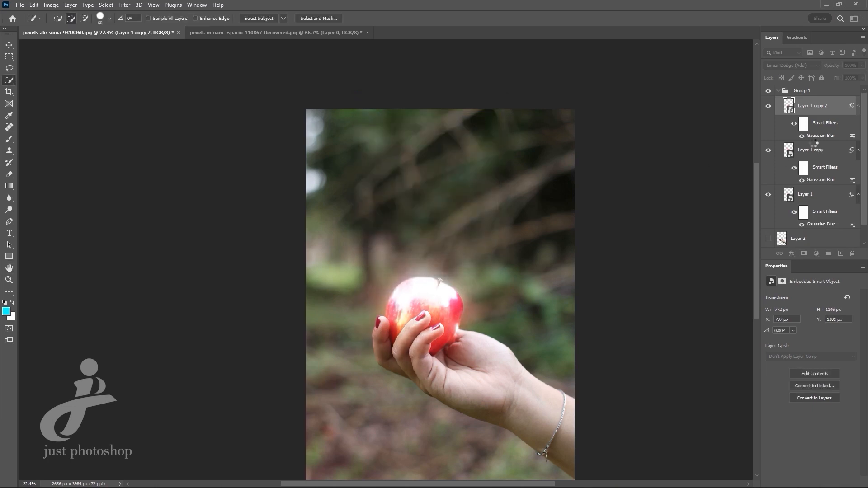
Duplicate the 250-pixel blur layer and set the new copy's Gaussian Blur radius to 550 pixels
{"action": "key", "text": "ctrl+j"}
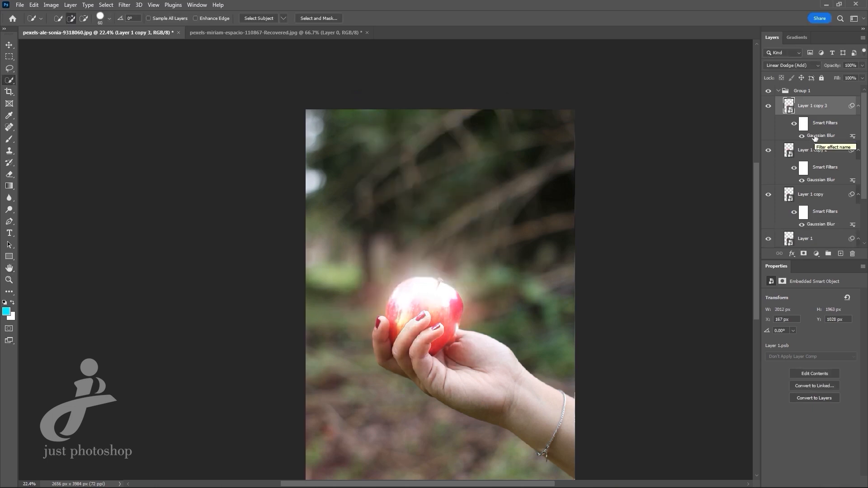
{"action": "double_click", "coordinate": [818, 136]}
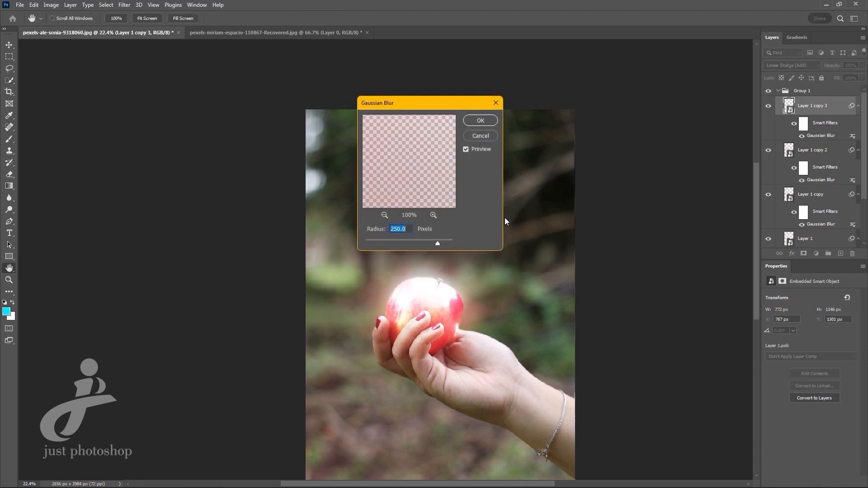
{"action": "type", "text": "550"}
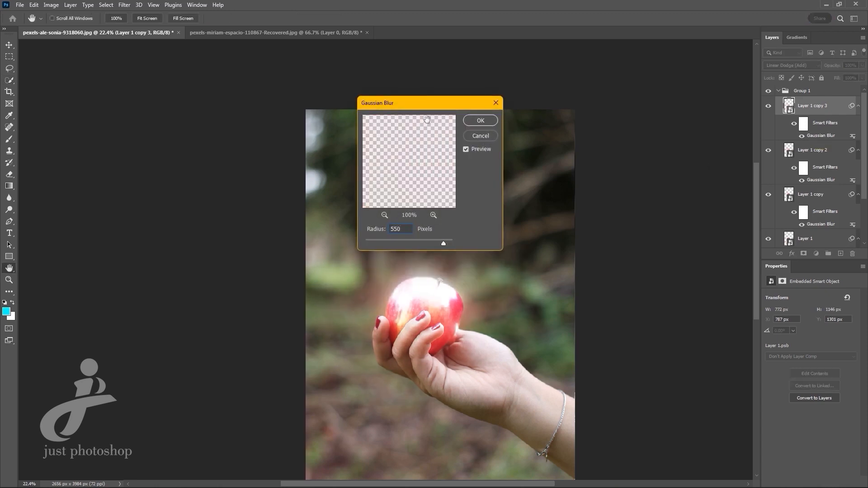
{"action": "left_click", "coordinate": [476, 119]}
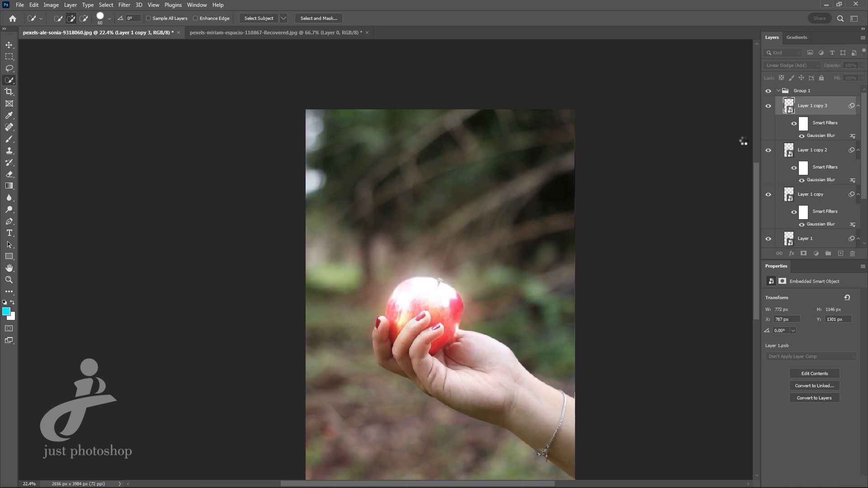
Collapse the group of apple layers and toggle its visibility to compare the image with and without the glow
{"action": "left_click", "coordinate": [778, 91]}
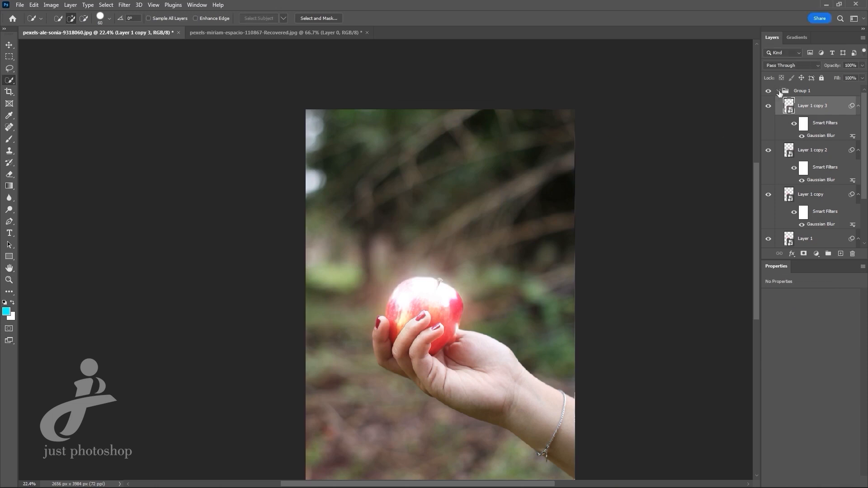
{"action": "left_click", "coordinate": [769, 91]}
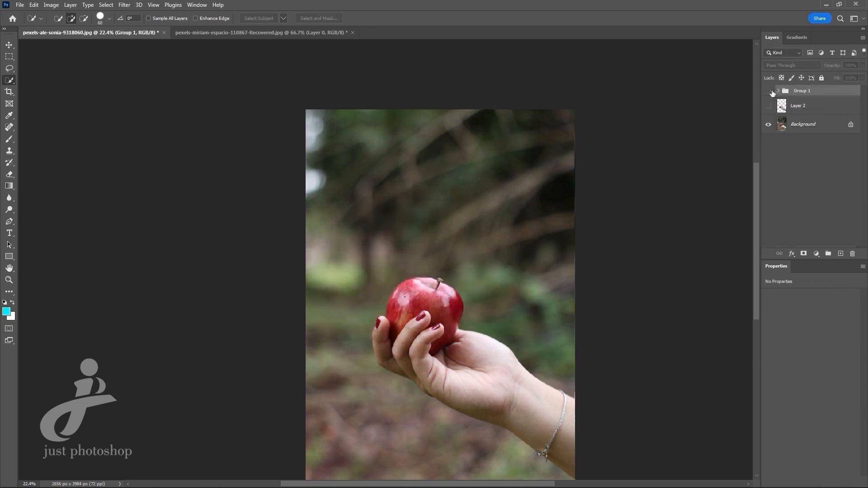
{"action": "left_click", "coordinate": [771, 91]}
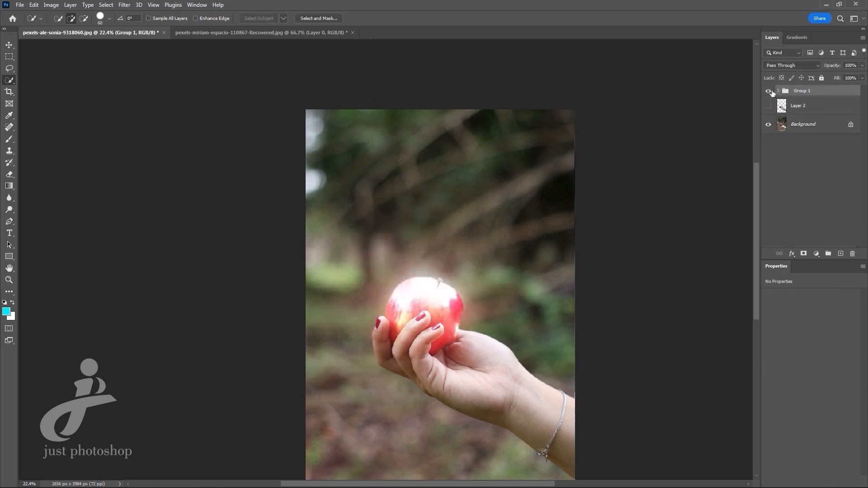
Add a Color Lookup adjustment layer above the Background and load the NightFromDay.CUBE 3D LUT
{"action": "left_click", "coordinate": [793, 125]}
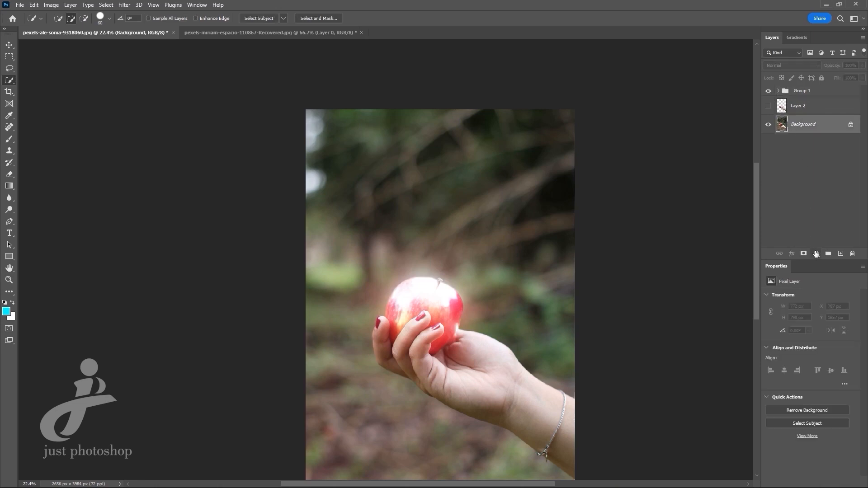
{"action": "left_click", "coordinate": [816, 254]}
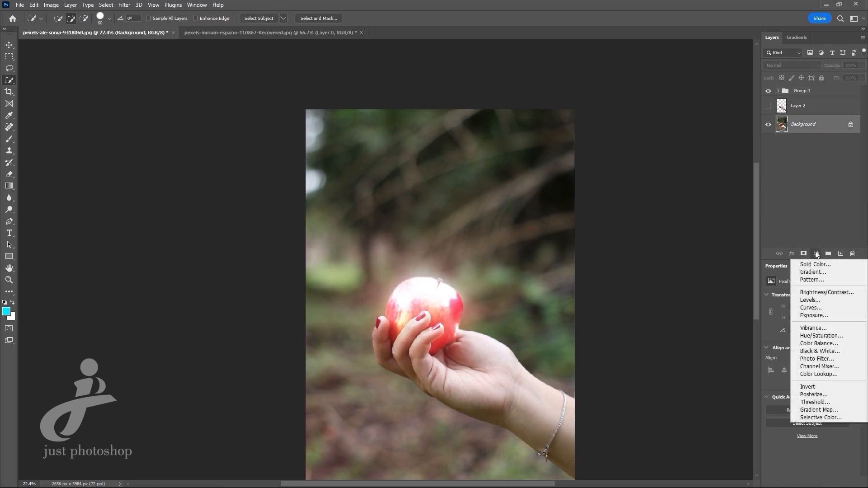
{"action": "left_click", "coordinate": [814, 374]}
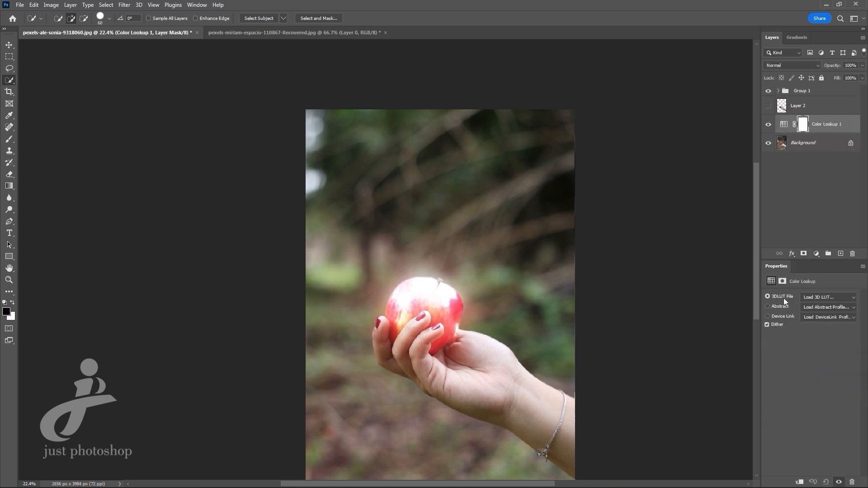
{"action": "left_click", "coordinate": [821, 297]}
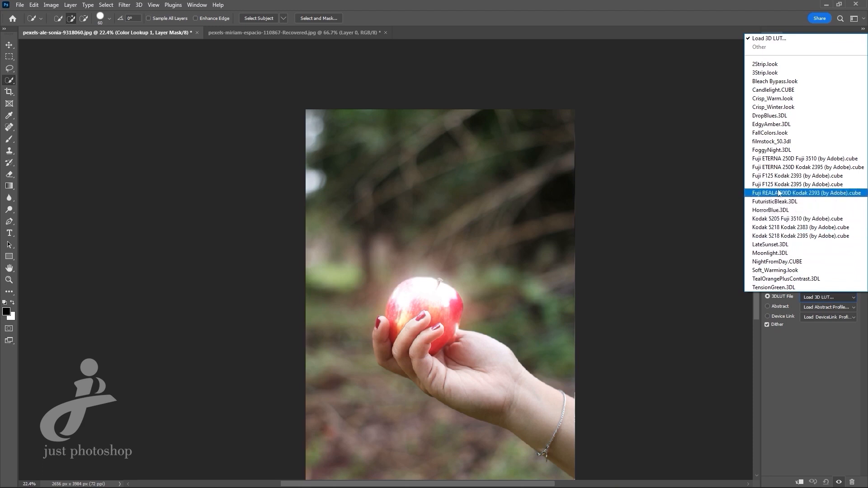
{"action": "left_click", "coordinate": [783, 262]}
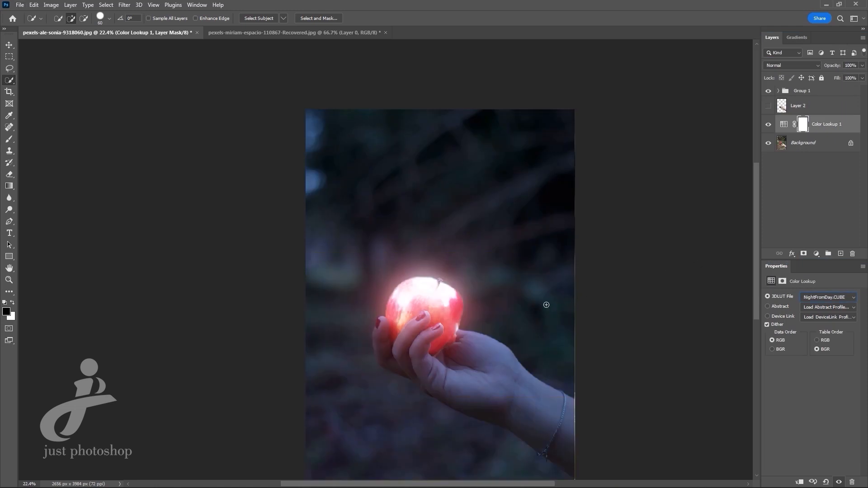
Add a Hue/Saturation adjustment layer above the Color Lookup layer and set its Saturation to -40
{"action": "left_click", "coordinate": [9, 47]}
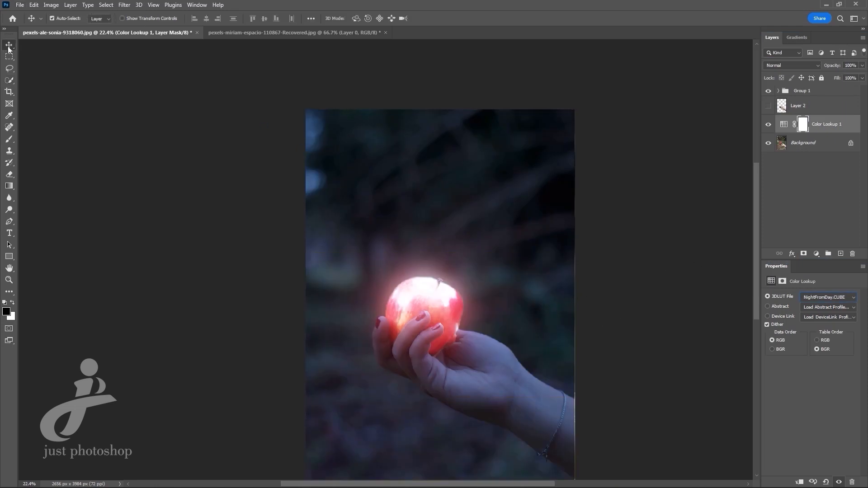
{"action": "left_click_drag", "start_coordinate": [460, 316], "coordinate": [489, 270]}
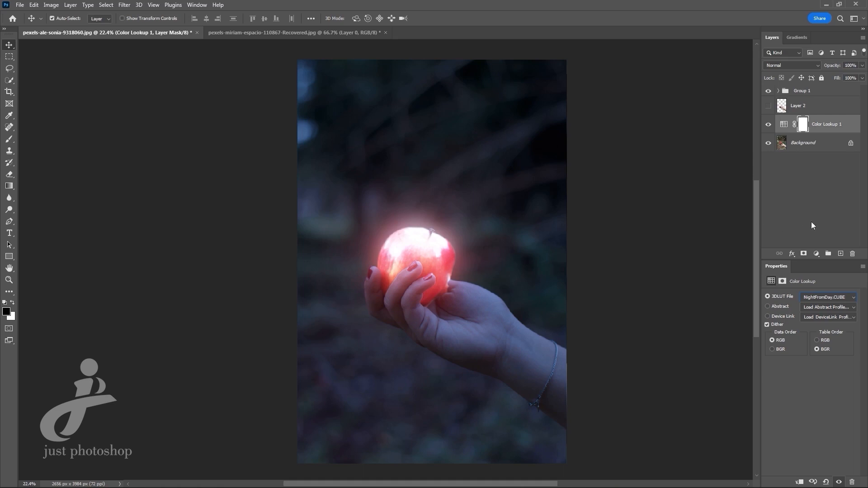
{"action": "left_click", "coordinate": [817, 253]}
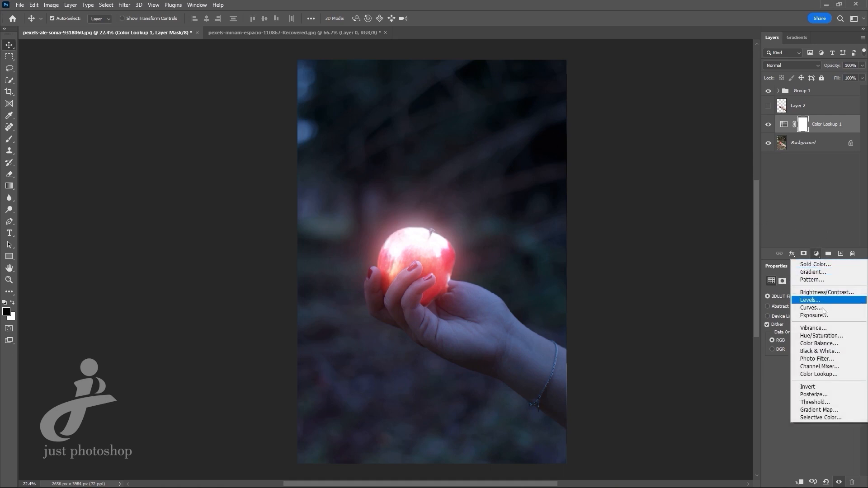
{"action": "left_click", "coordinate": [821, 336]}
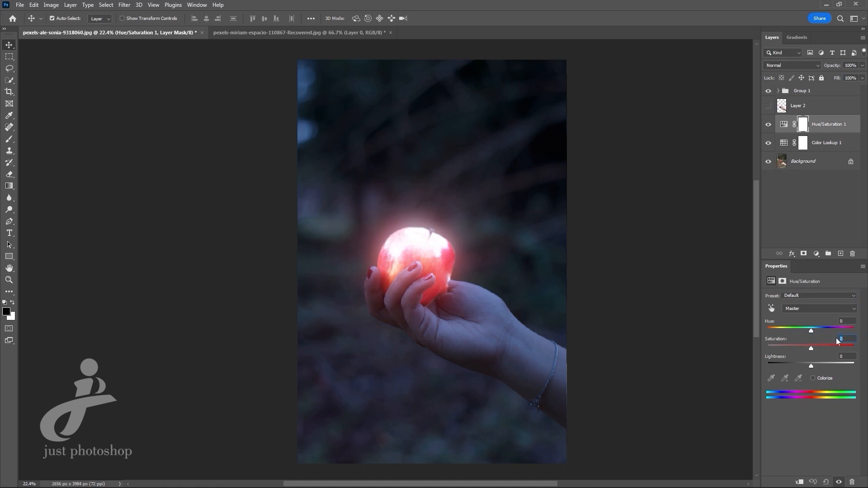
{"action": "type", "text": "-40"}
{"action": "key", "text": "Return"}
Add a Brightness/Contrast adjustment layer above the Hue/Saturation layer and set its Contrast to 70
{"action": "left_click", "coordinate": [817, 253]}
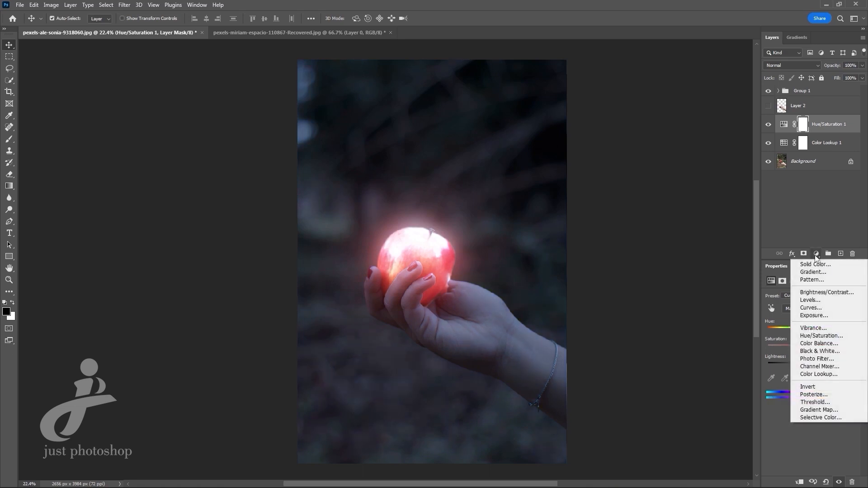
{"action": "left_click", "coordinate": [826, 293]}
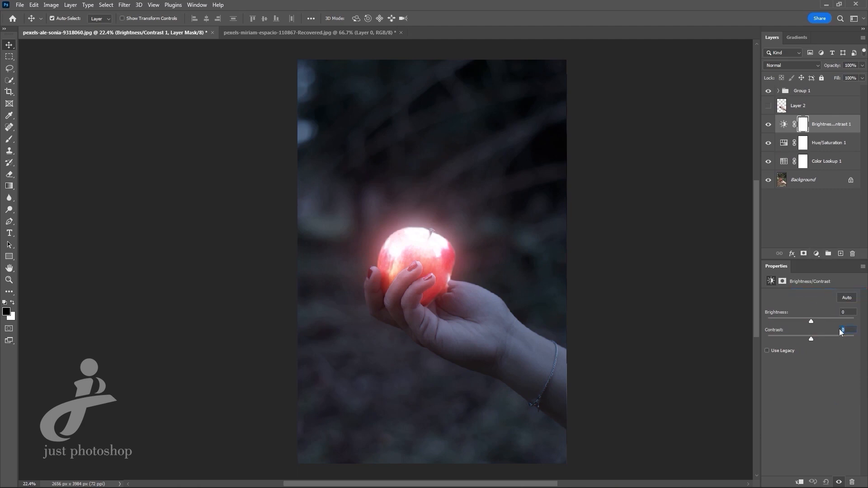
{"action": "type", "text": "70"}
{"action": "key", "text": "Return"}
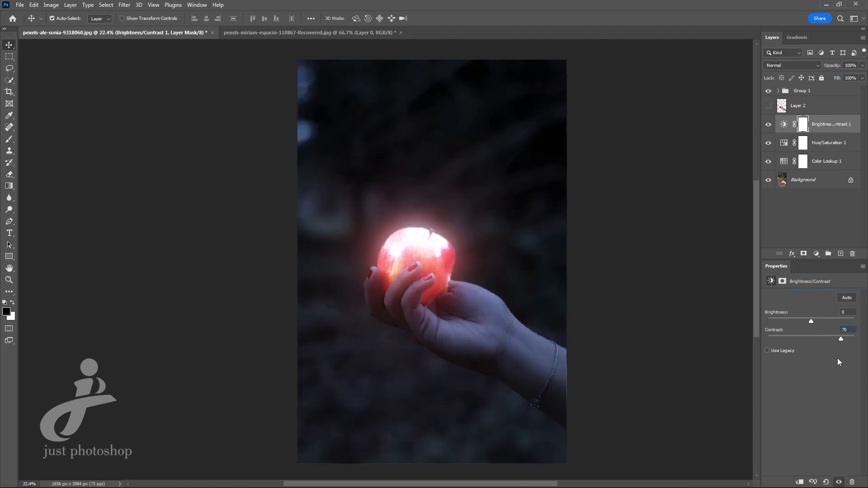
{"action": "key", "text": "Return"}
Group the three adjustment layers and move the group above the hidden Layer 2, below Group 1
{"action": "left_click", "coordinate": [822, 161]}
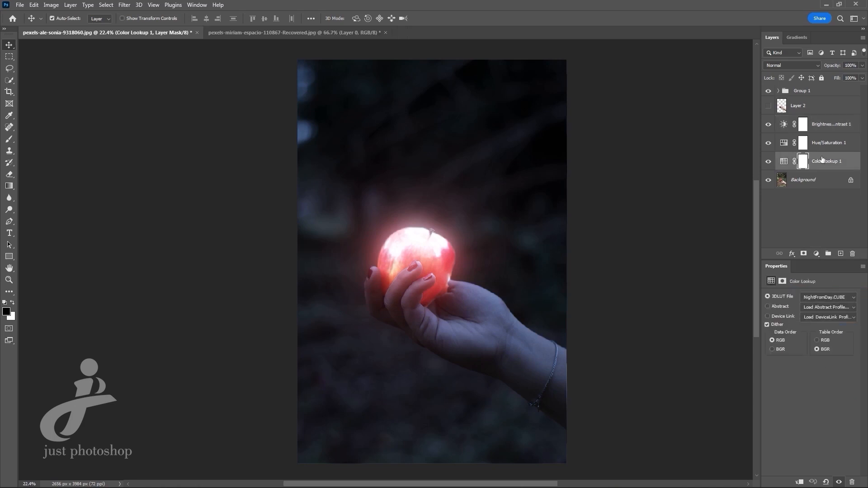
{"action": "left_click", "coordinate": [823, 148], "text": "shift"}
{"action": "left_click", "coordinate": [822, 128], "text": "shift"}
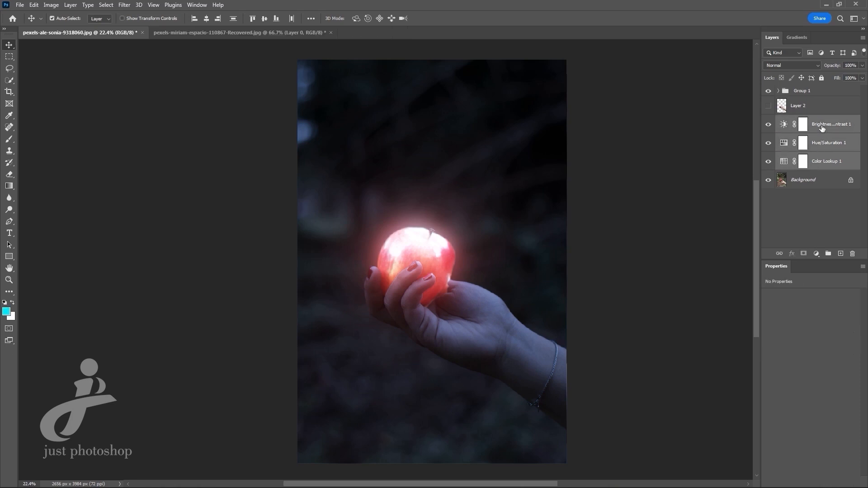
{"action": "key", "text": "ctrl+g"}
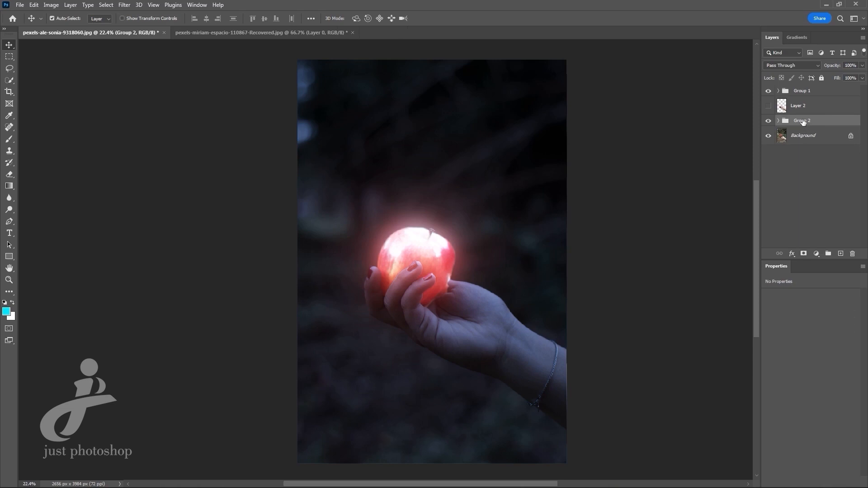
{"action": "left_click_drag", "start_coordinate": [802, 122], "coordinate": [803, 101]}
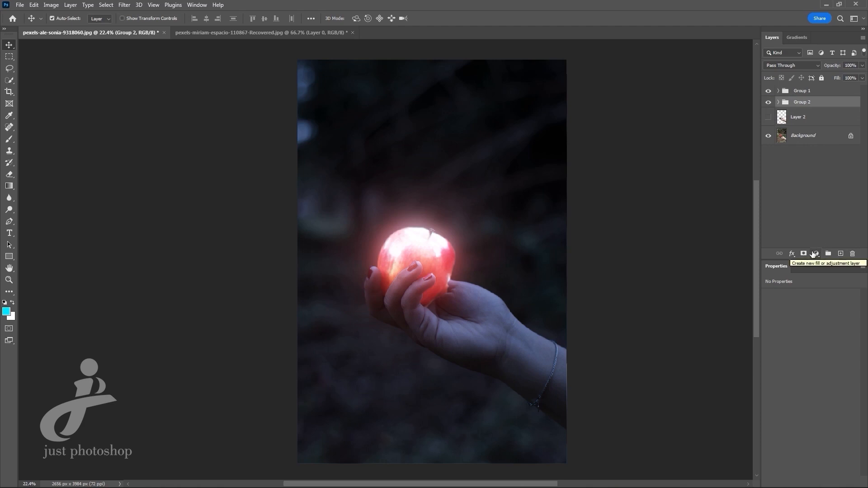
Add a white layer mask to Group 2 and load the hand cutout in Layer 2 as a selection
{"action": "left_click", "coordinate": [804, 254]}
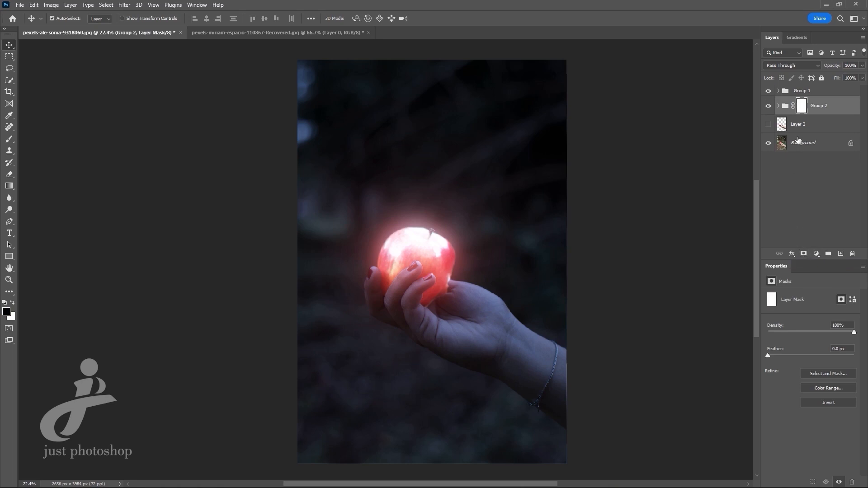
{"action": "left_click", "coordinate": [782, 126], "text": "ctrl"}
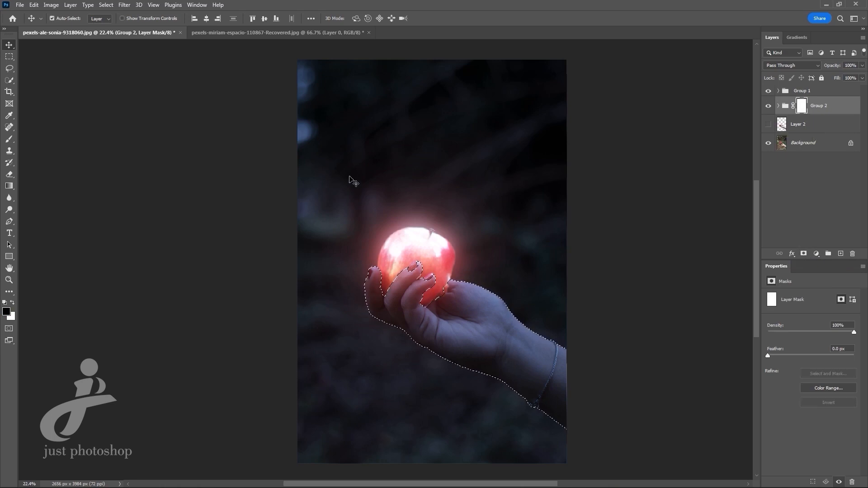
Hide the selection outline and paint the mask along the outermost fingertip beside the apple with a small black brush at 10% flow
{"action": "left_click", "coordinate": [11, 143]}
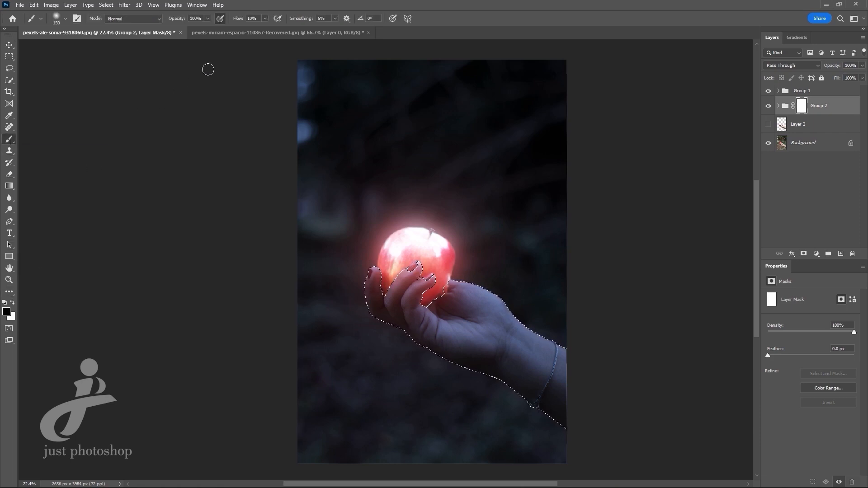
{"action": "right_click", "coordinate": [374, 143]}
{"action": "left_click", "coordinate": [512, 207]}
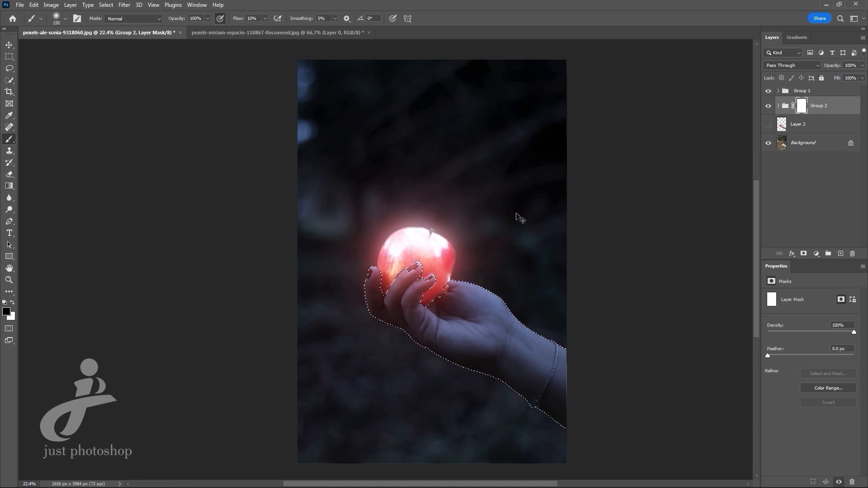
{"action": "scroll", "coordinate": [378, 277], "scroll_direction": "up", "scroll_amount": 3}
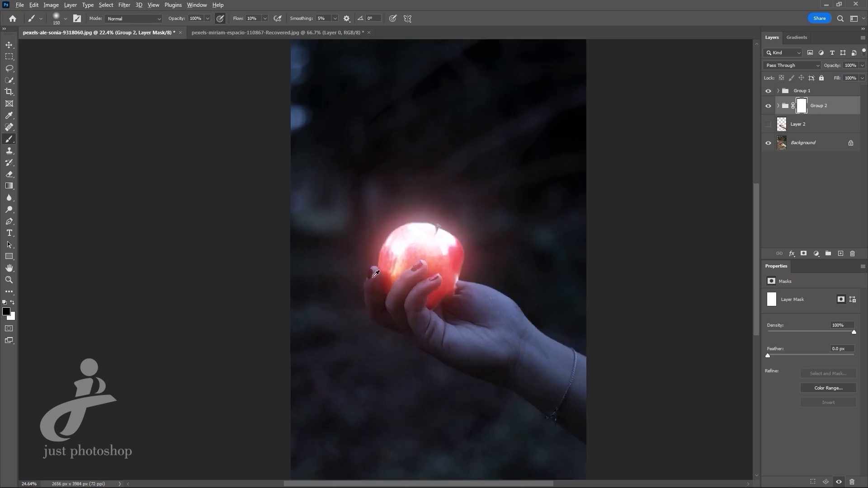
{"action": "scroll", "coordinate": [379, 277], "scroll_direction": "up", "scroll_amount": 4}
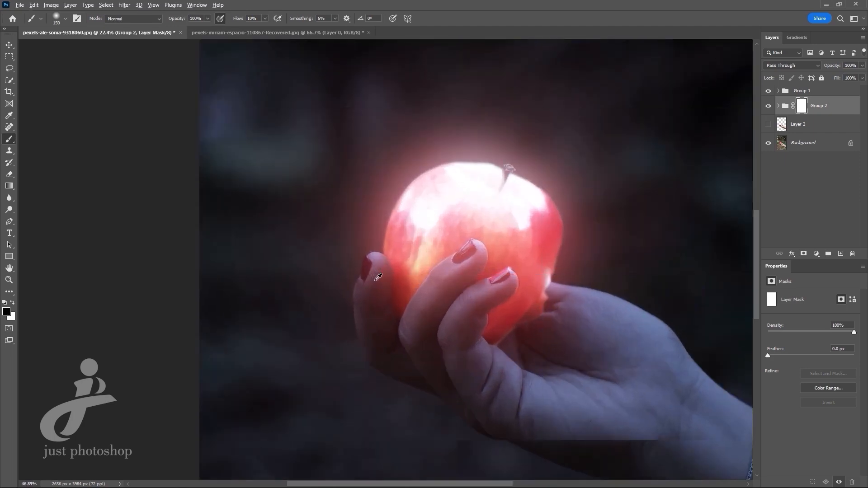
{"action": "scroll", "coordinate": [378, 277], "scroll_direction": "up", "scroll_amount": 2}
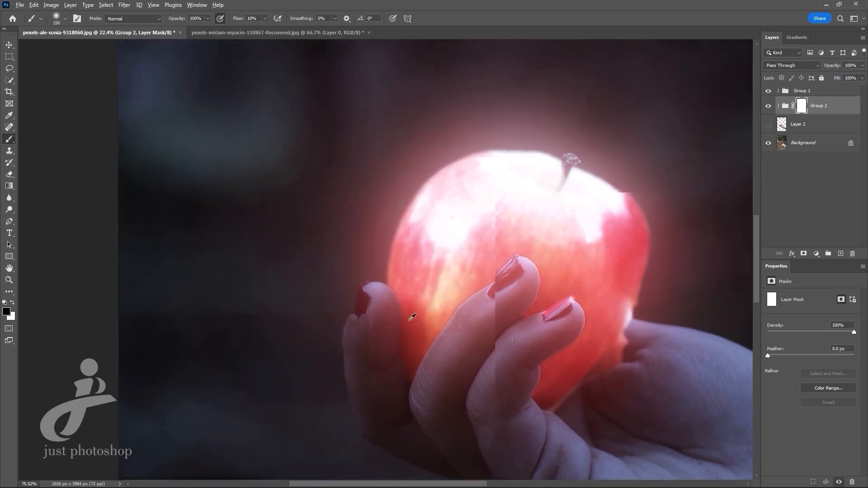
{"action": "key", "text": "bracketleft"}
{"action": "key", "text": "bracketleft"}
{"action": "key", "text": "bracketleft"}
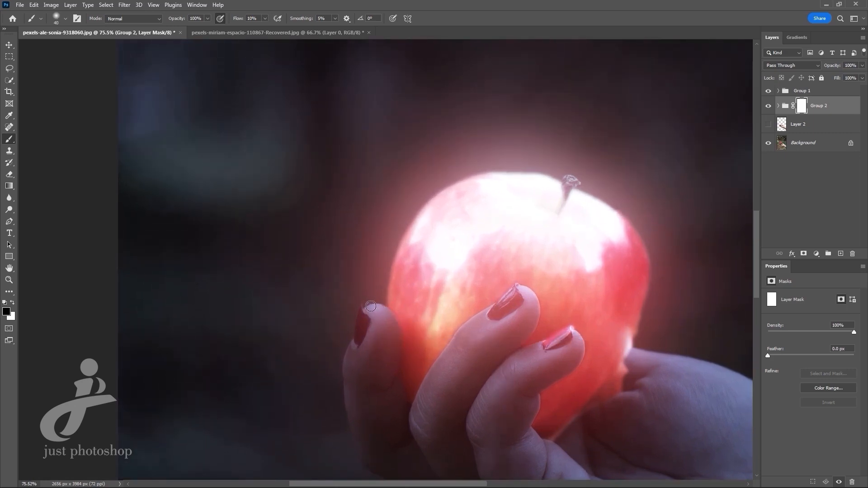
{"action": "left_click_drag", "start_coordinate": [385, 311], "coordinate": [399, 348]}
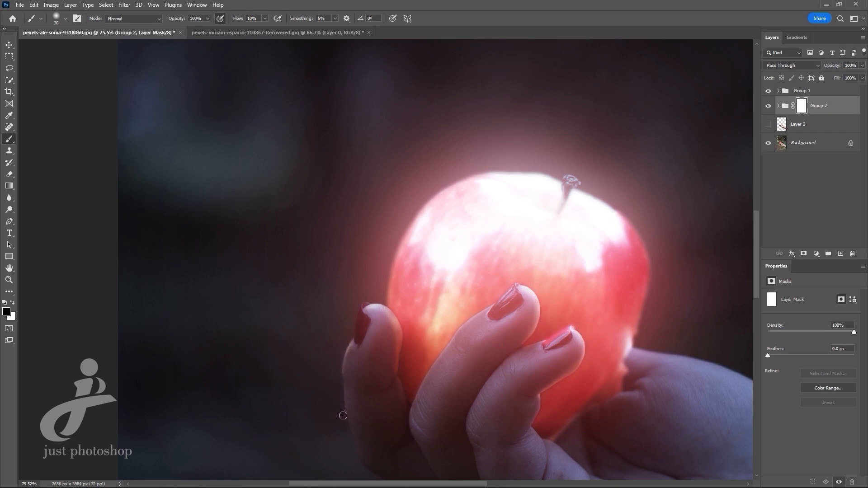
Paint black on the mask with a 30 px brush along the outermost finger's outer edge and the inner finger edges touching the apple
{"action": "scroll", "coordinate": [346, 398], "scroll_direction": "down", "scroll_amount": 2}
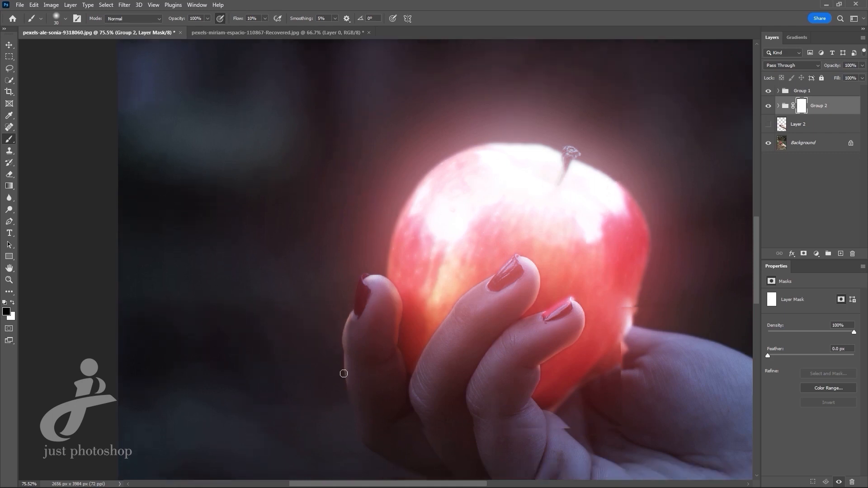
{"action": "scroll", "coordinate": [344, 374], "scroll_direction": "down", "scroll_amount": 3}
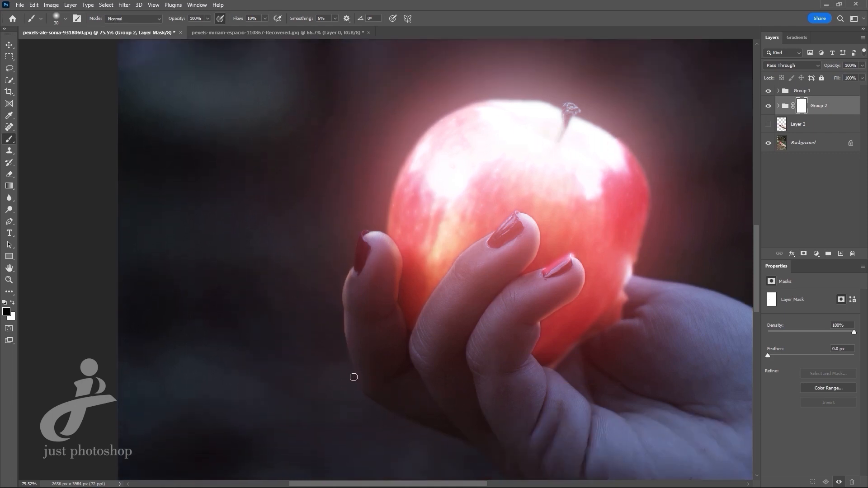
{"action": "left_click_drag", "start_coordinate": [362, 388], "coordinate": [343, 316]}
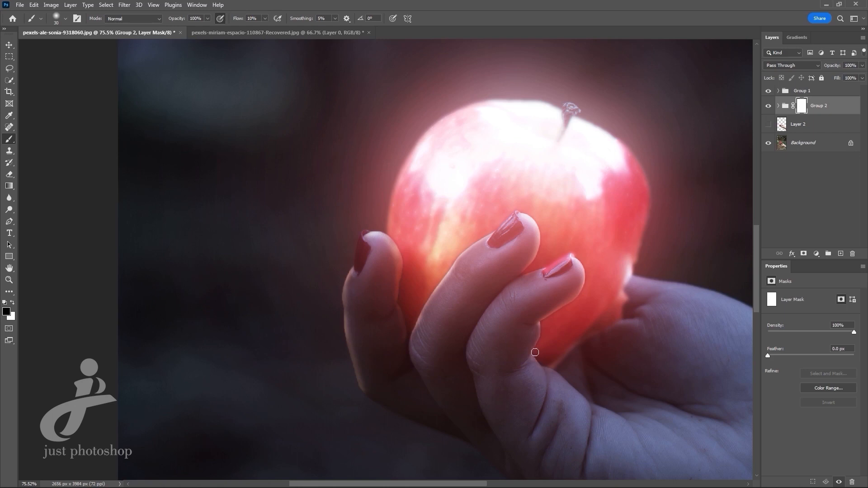
{"action": "left_click_drag", "start_coordinate": [535, 353], "coordinate": [541, 325]}
Enlarge the black brush and paint the Group 2 mask over the palm to bring light onto the skin
{"action": "scroll", "coordinate": [545, 365], "scroll_direction": "down", "scroll_amount": 1}
{"action": "scroll", "coordinate": [545, 366], "scroll_direction": "down", "scroll_amount": 5}
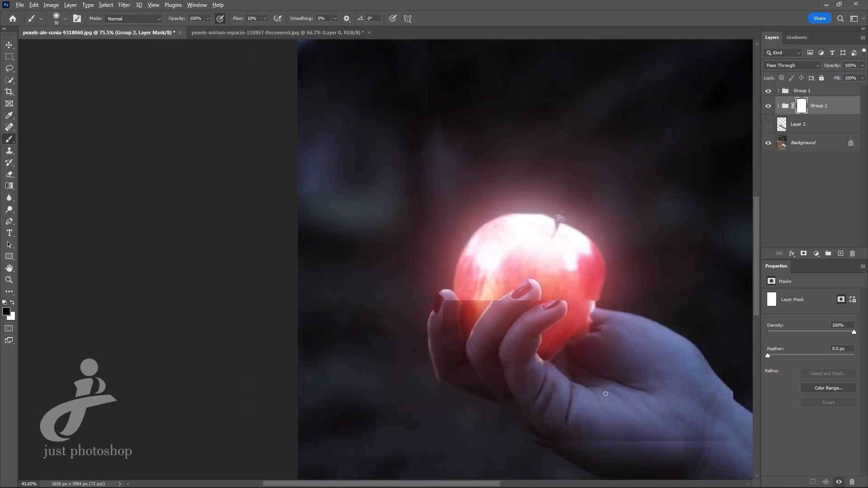
{"action": "left_click_drag", "start_coordinate": [571, 388], "coordinate": [508, 357]}
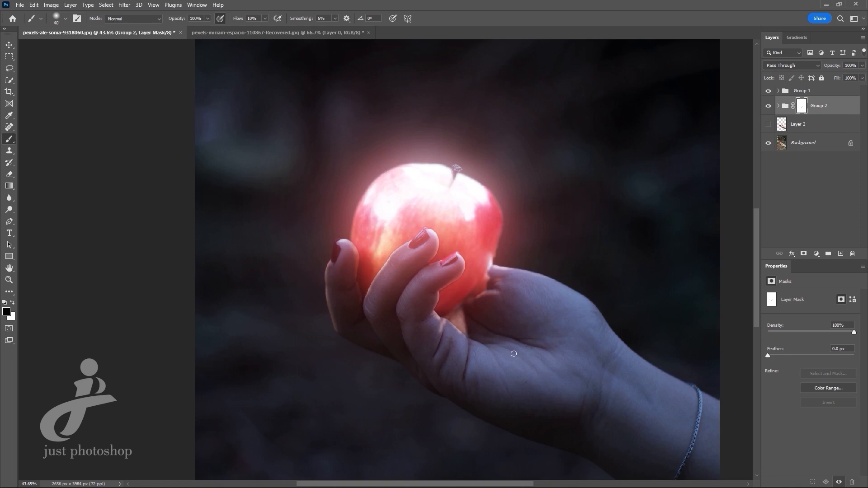
{"action": "key", "text": "bracketright"}
{"action": "key", "text": "bracketright"}
{"action": "key", "text": "bracketright"}
{"action": "key", "text": "bracketright"}
{"action": "key", "text": "bracketright"}
{"action": "key", "text": "bracketright"}
{"action": "key", "text": "bracketright"}
{"action": "key", "text": "bracketright"}
{"action": "key", "text": "bracketright"}
{"action": "key", "text": "bracketright"}
{"action": "key", "text": "bracketright"}
{"action": "key", "text": "bracketright"}
{"action": "key", "text": "bracketright"}
{"action": "key", "text": "bracketright"}
{"action": "mouse_move", "coordinate": [534, 349]}
{"action": "left_mouse_down"}
{"action": "mouse_move", "coordinate": [507, 346]}
{"action": "mouse_move", "coordinate": [520, 371]}
{"action": "mouse_move", "coordinate": [540, 359]}
{"action": "mouse_move", "coordinate": [547, 325]}
{"action": "mouse_move", "coordinate": [535, 308]}
{"action": "mouse_move", "coordinate": [584, 345]}
{"action": "mouse_move", "coordinate": [600, 371]}
{"action": "mouse_move", "coordinate": [583, 384]}
{"action": "mouse_move", "coordinate": [675, 407]}
{"action": "mouse_move", "coordinate": [584, 373]}
{"action": "left_mouse_up"}
Reduce the brush size and undo the last two strokes on the Group 2 mask
{"action": "key", "text": "bracketleft"}
{"action": "key", "text": "bracketleft"}
{"action": "key", "text": "bracketleft"}
{"action": "key", "text": "bracketleft"}
{"action": "key", "text": "bracketleft"}
{"action": "key", "text": "bracketleft"}
{"action": "key", "text": "bracketleft"}
{"action": "key", "text": "bracketleft"}
{"action": "key", "text": "ctrl+z"}
{"action": "key", "text": "ctrl+z"}
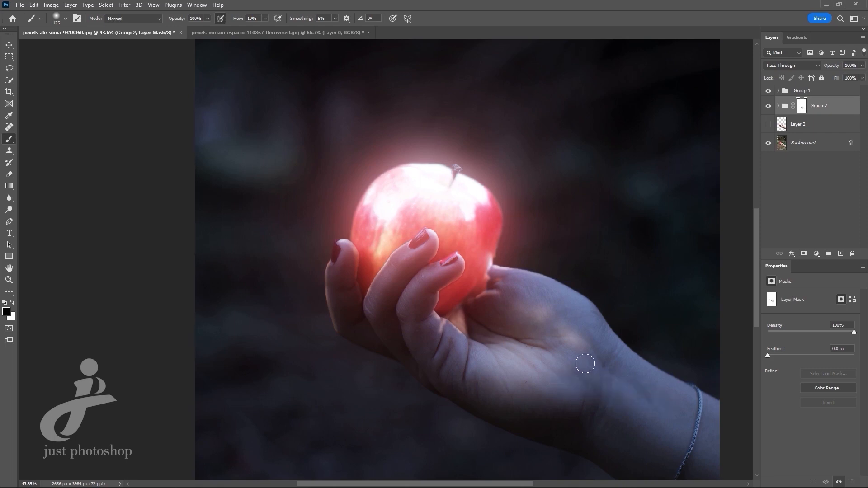
Enlarge the brush to 250 px and paint soft light across the palm towards the wrist on the Group 2 mask
{"action": "key", "text": "bracketright"}
{"action": "key", "text": "bracketright"}
{"action": "key", "text": "bracketright"}
{"action": "key", "text": "bracketright"}
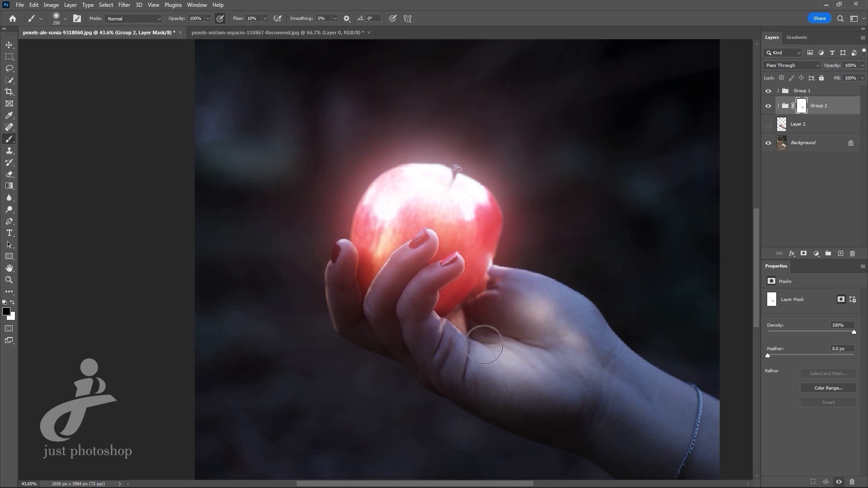
{"action": "mouse_move", "coordinate": [620, 378]}
{"action": "left_mouse_down"}
{"action": "mouse_move", "coordinate": [667, 414]}
{"action": "mouse_move", "coordinate": [615, 398]}
{"action": "mouse_move", "coordinate": [653, 425]}
{"action": "mouse_move", "coordinate": [682, 431]}
{"action": "mouse_move", "coordinate": [607, 378]}
{"action": "mouse_move", "coordinate": [649, 406]}
{"action": "mouse_move", "coordinate": [612, 403]}
{"action": "mouse_move", "coordinate": [643, 413]}
{"action": "mouse_move", "coordinate": [592, 381]}
{"action": "mouse_move", "coordinate": [669, 413]}
{"action": "mouse_move", "coordinate": [504, 301]}
{"action": "mouse_move", "coordinate": [676, 406]}
{"action": "mouse_move", "coordinate": [549, 332]}
{"action": "left_mouse_up"}
Deselect the hand outline, activate the Move tool and switch to the campfire sparks photo
{"action": "scroll", "coordinate": [531, 380], "scroll_direction": "down", "scroll_amount": 3}
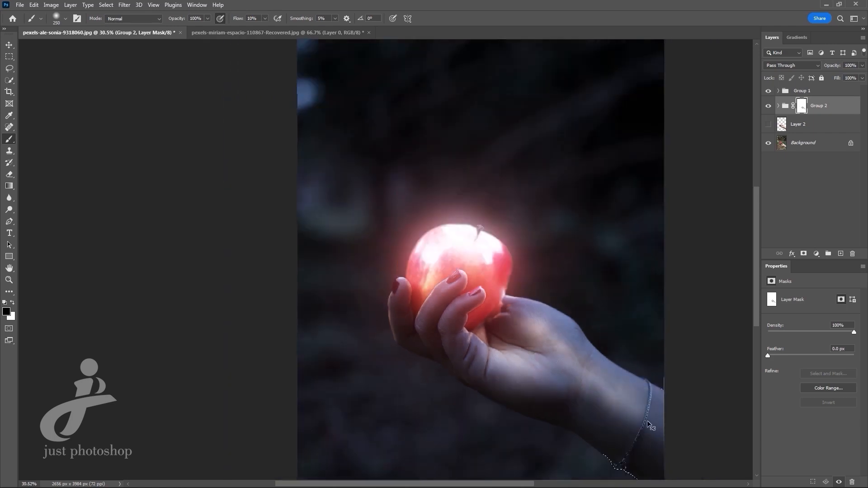
{"action": "key", "text": "ctrl+h"}
{"action": "key", "text": "ctrl+d"}
{"action": "key", "text": "v"}
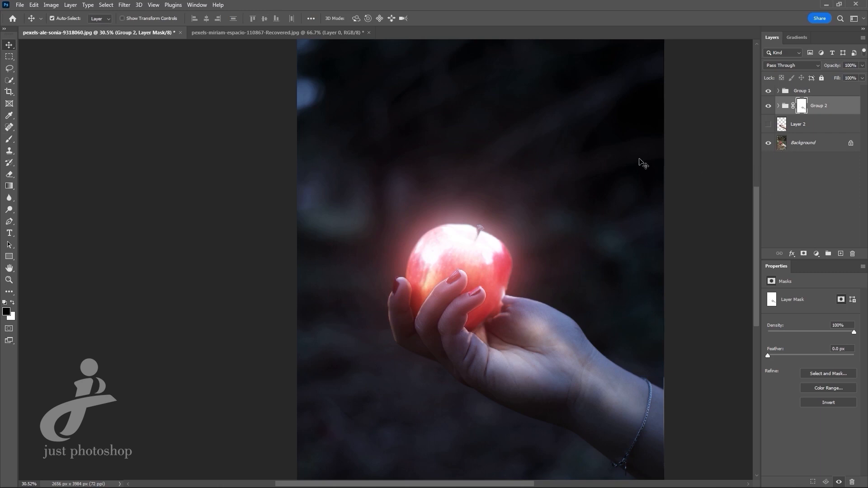
{"action": "left_click", "coordinate": [267, 33]}
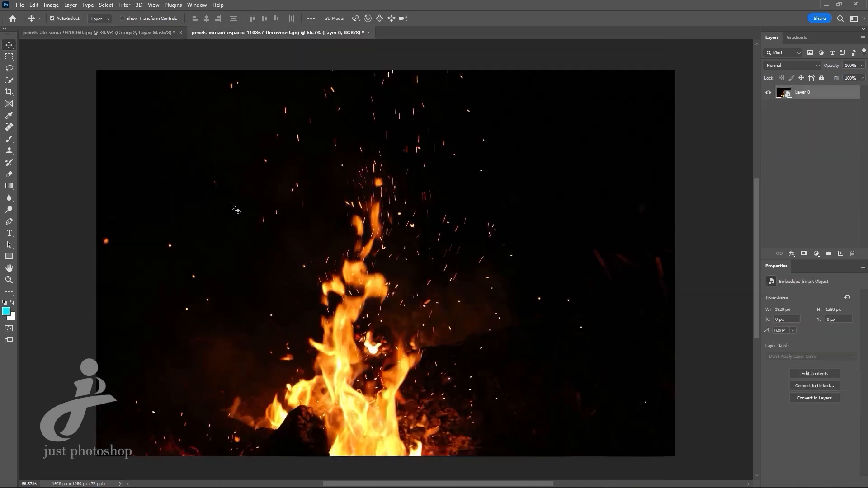
{"action": "right_click", "coordinate": [784, 94]}
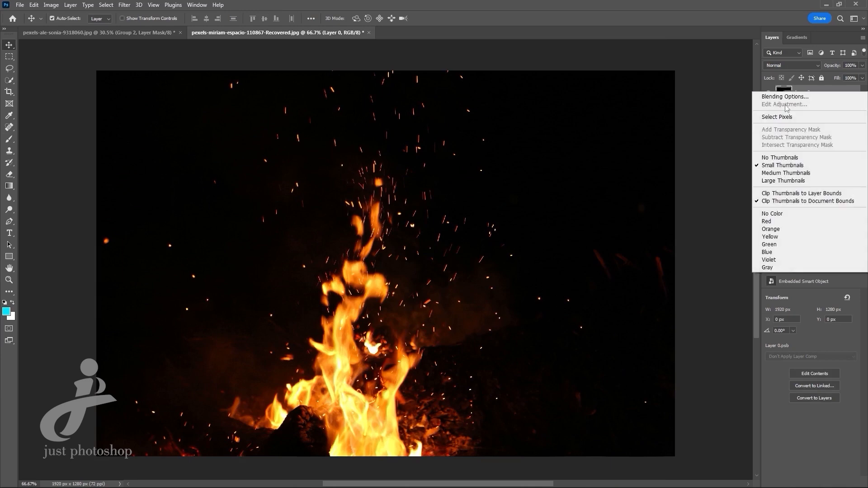
{"action": "left_click", "coordinate": [799, 88]}
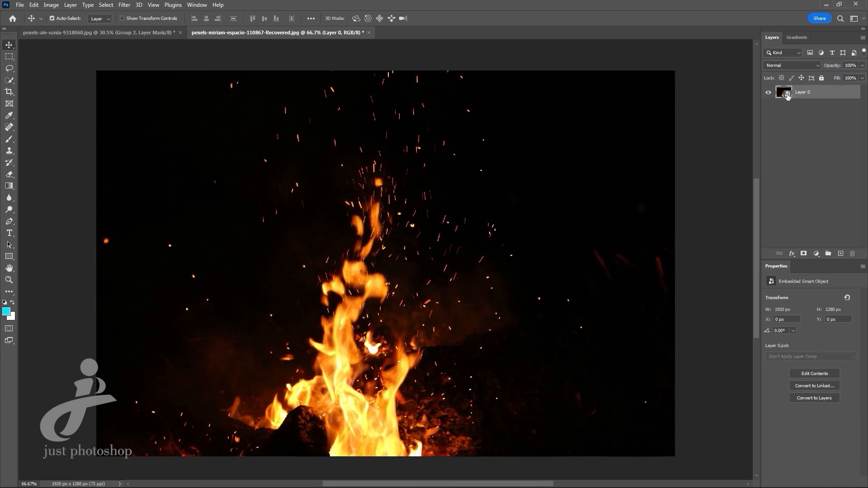
{"action": "left_click_drag", "start_coordinate": [294, 331], "coordinate": [497, 248]}
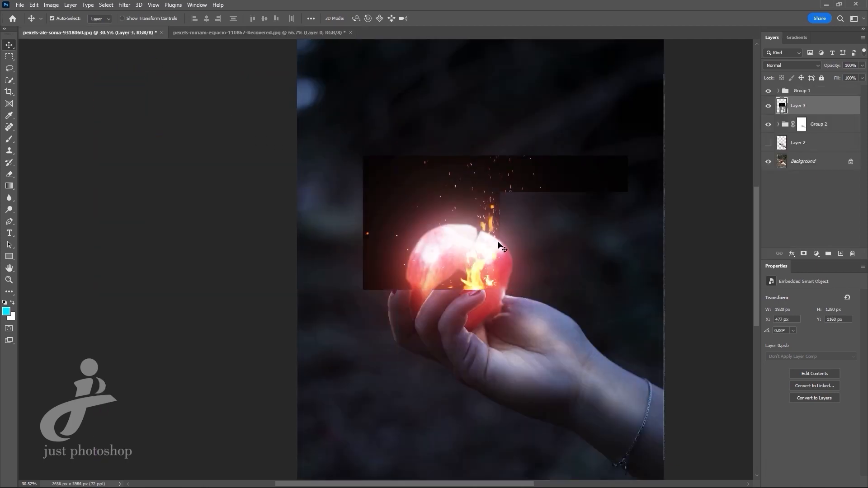
{"action": "left_click", "coordinate": [493, 267]}
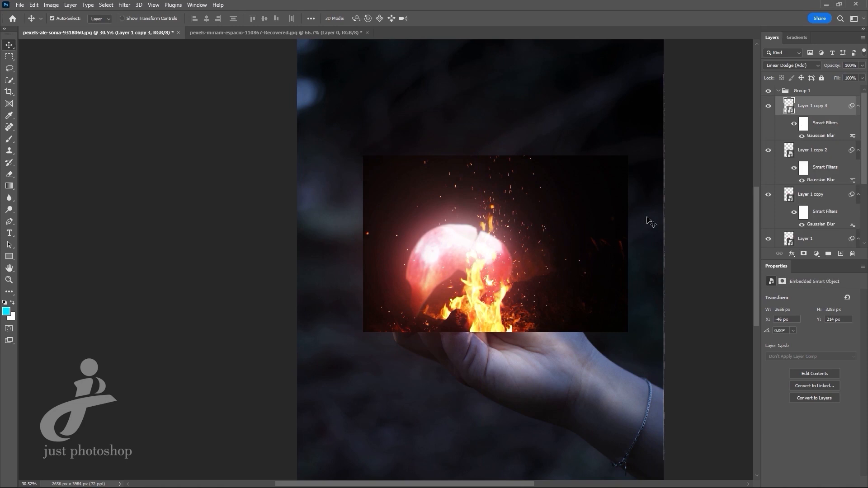
{"action": "key", "text": "ctrl"}
{"action": "scroll", "coordinate": [813, 163], "scroll_direction": "down", "scroll_amount": 5}
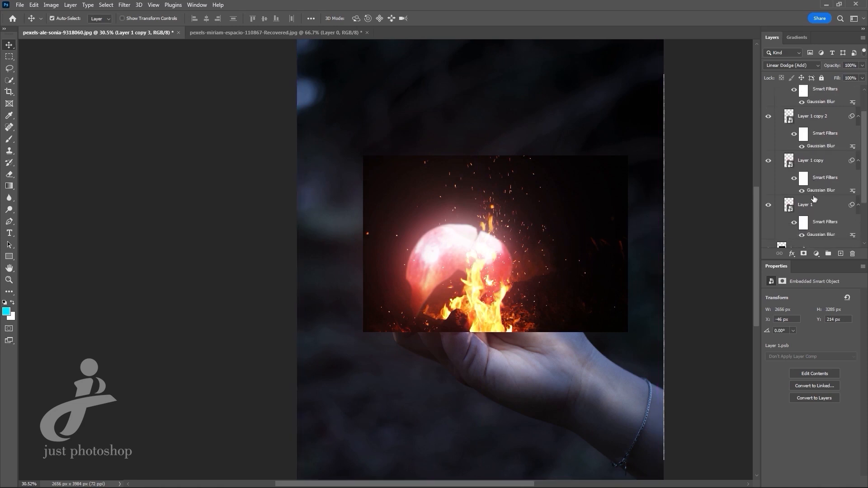
{"action": "scroll", "coordinate": [803, 231], "scroll_direction": "up", "scroll_amount": 5}
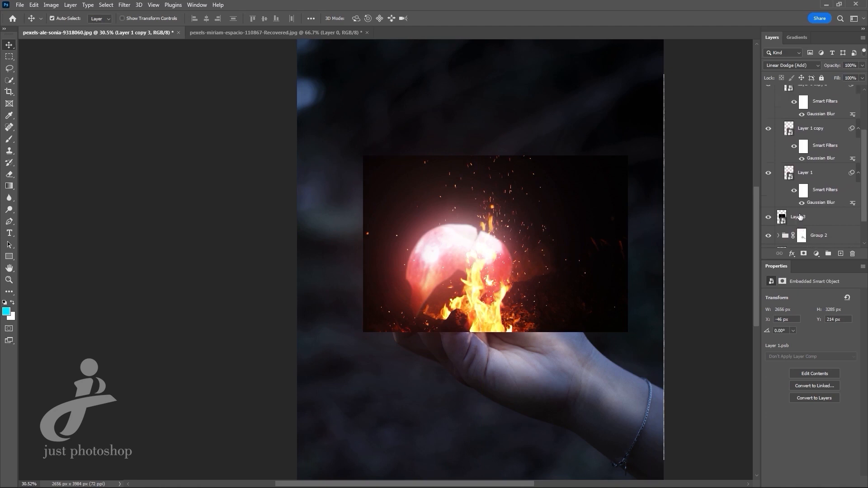
{"action": "scroll", "coordinate": [801, 216], "scroll_direction": "down", "scroll_amount": 3}
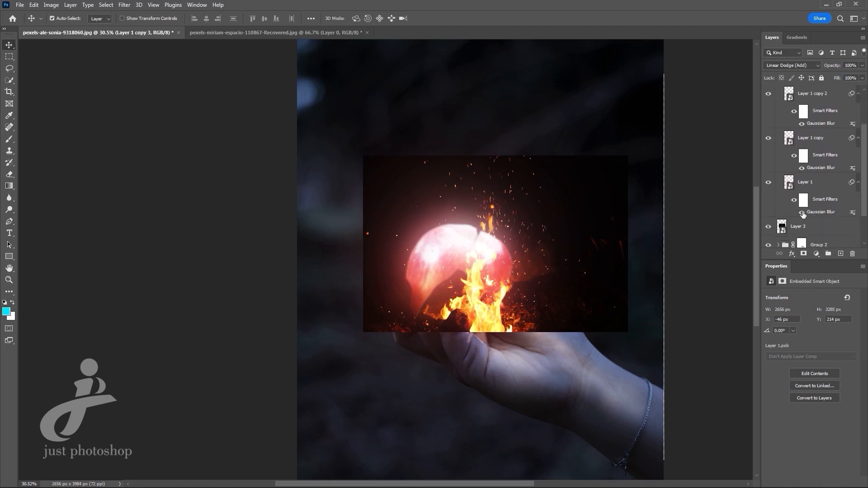
{"action": "left_click", "coordinate": [805, 204]}
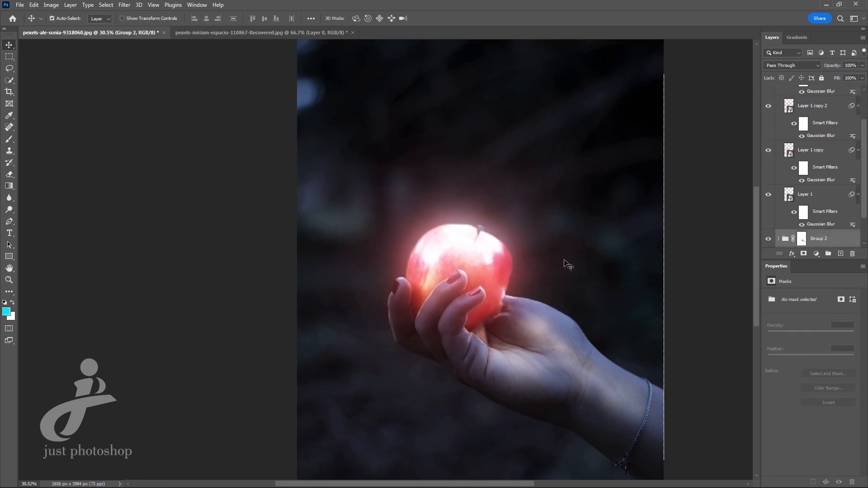
Collapse and select Group 1, then copy the campfire sparks photo above it in the apple document, placed over the apple
{"action": "scroll", "coordinate": [792, 123], "scroll_direction": "up", "scroll_amount": 2}
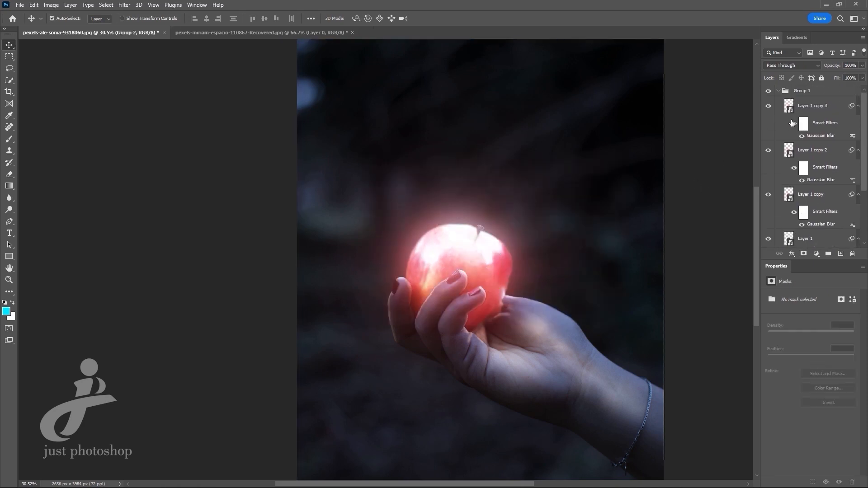
{"action": "left_click", "coordinate": [788, 93]}
{"action": "left_click", "coordinate": [778, 91]}
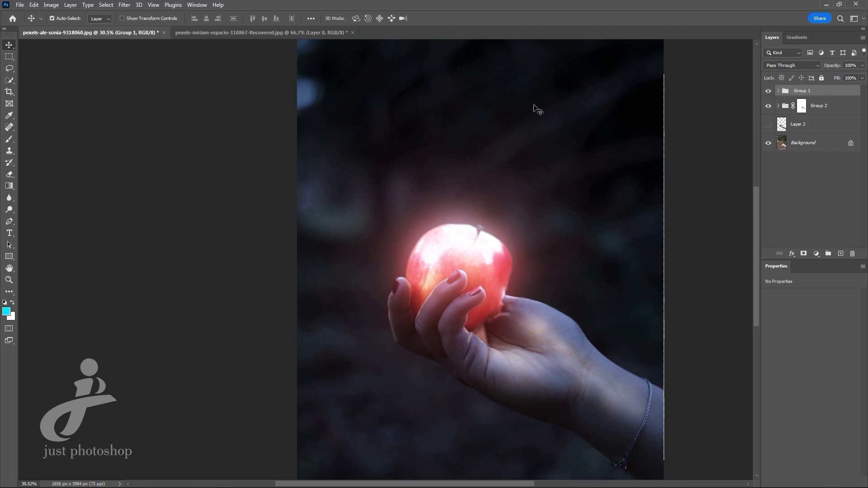
{"action": "left_click", "coordinate": [263, 32]}
{"action": "left_click_drag", "start_coordinate": [376, 268], "coordinate": [493, 250]}
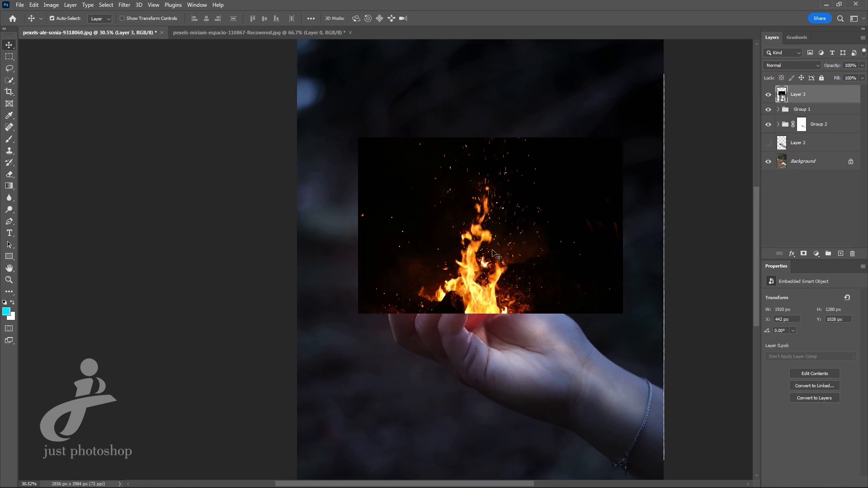
Set the fire layer's blend mode to Linear Dodge (Add) and scale it to about 141% around the apple
{"action": "left_click", "coordinate": [785, 66]}
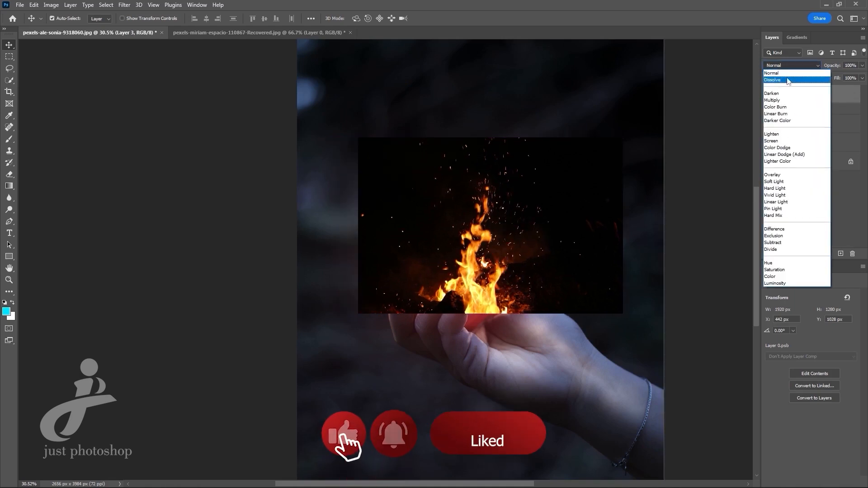
{"action": "left_click", "coordinate": [810, 154]}
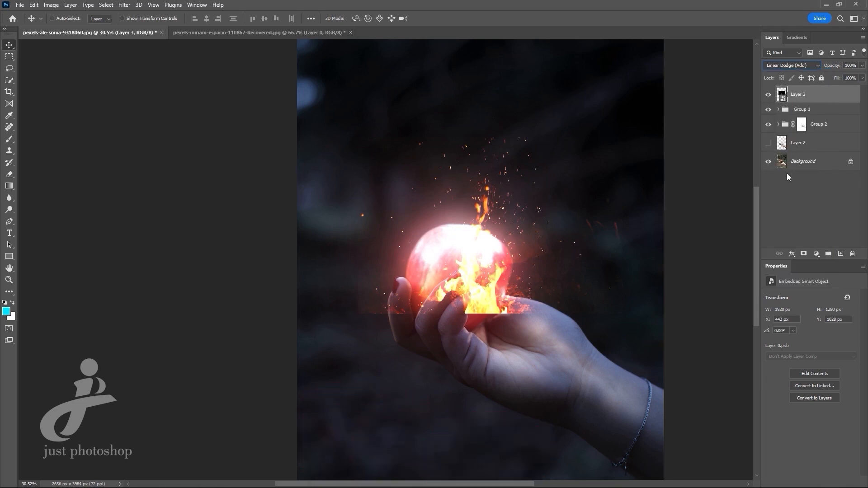
{"action": "key", "text": "ctrl+t"}
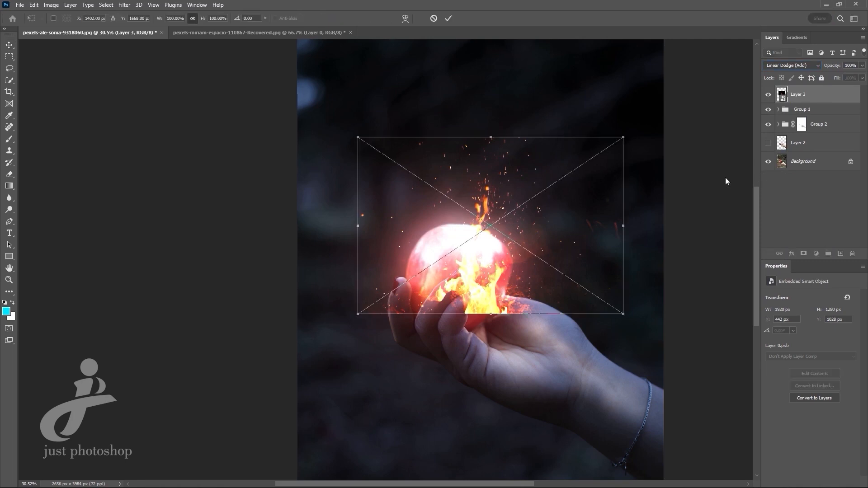
{"action": "mouse_move", "coordinate": [496, 295]}
{"action": "left_mouse_down"}
{"action": "mouse_move", "coordinate": [492, 304]}
{"action": "mouse_move", "coordinate": [489, 295]}
{"action": "left_mouse_up"}
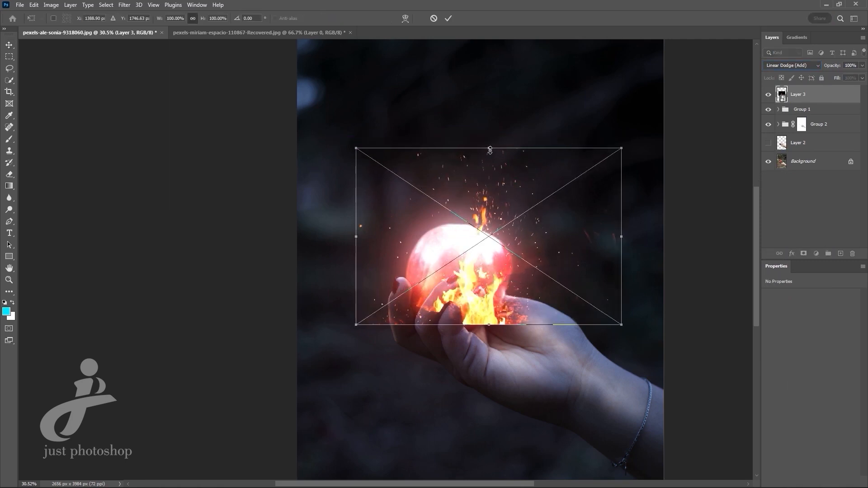
{"action": "left_click_drag", "start_coordinate": [491, 150], "coordinate": [489, 75]}
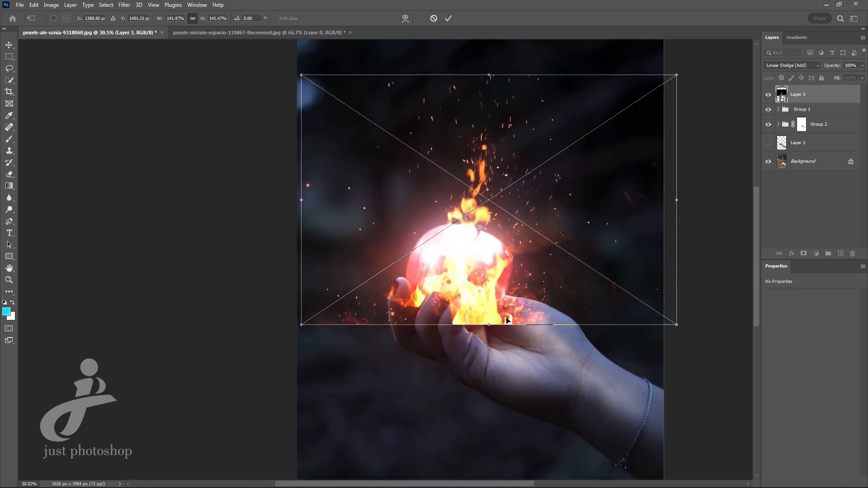
{"action": "left_click_drag", "start_coordinate": [489, 318], "coordinate": [491, 318]}
Warp the fire layer so its lower corners pull up and inward and its base curves around the apple
{"action": "right_click", "coordinate": [471, 259]}
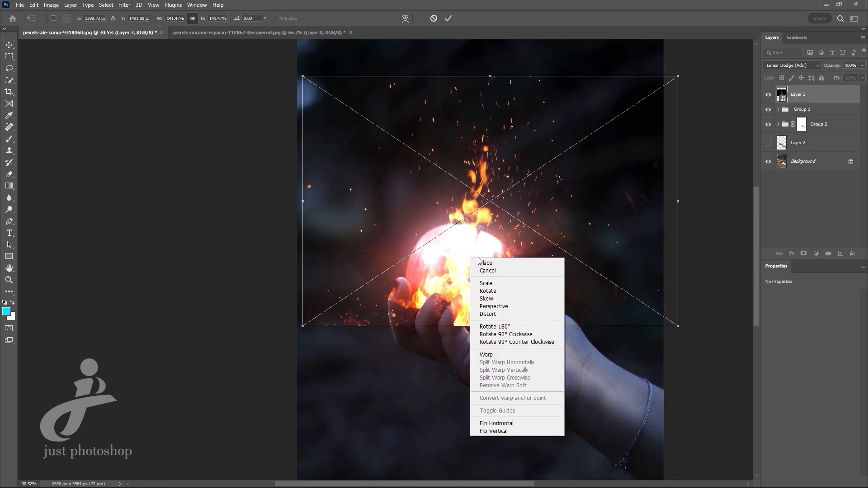
{"action": "left_click", "coordinate": [501, 360]}
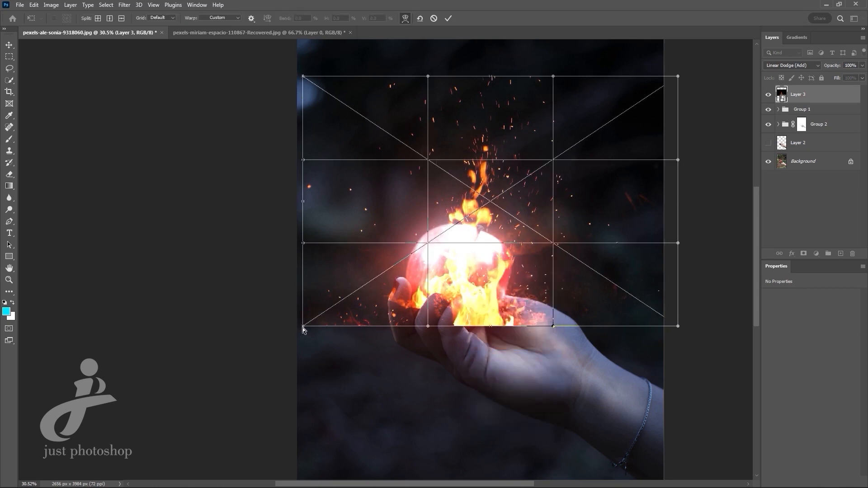
{"action": "left_click_drag", "start_coordinate": [303, 327], "coordinate": [310, 310]}
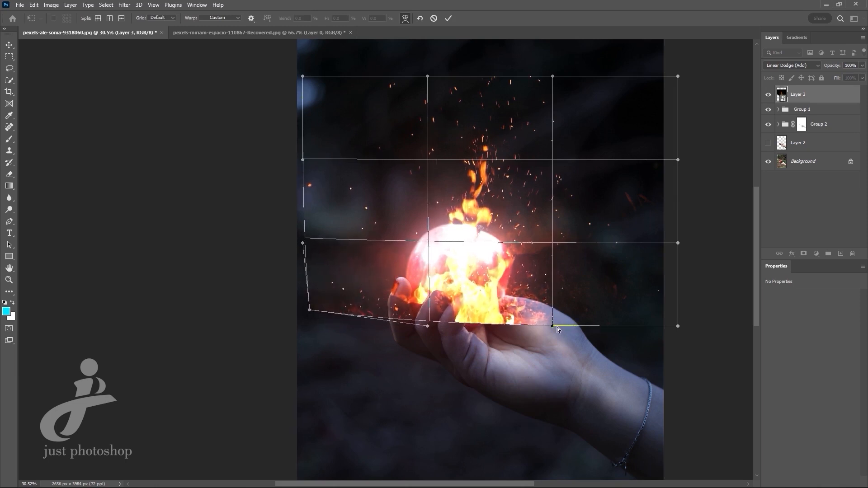
{"action": "mouse_move", "coordinate": [553, 325]}
{"action": "left_mouse_down"}
{"action": "mouse_move", "coordinate": [554, 307]}
{"action": "mouse_move", "coordinate": [549, 327]}
{"action": "left_mouse_up"}
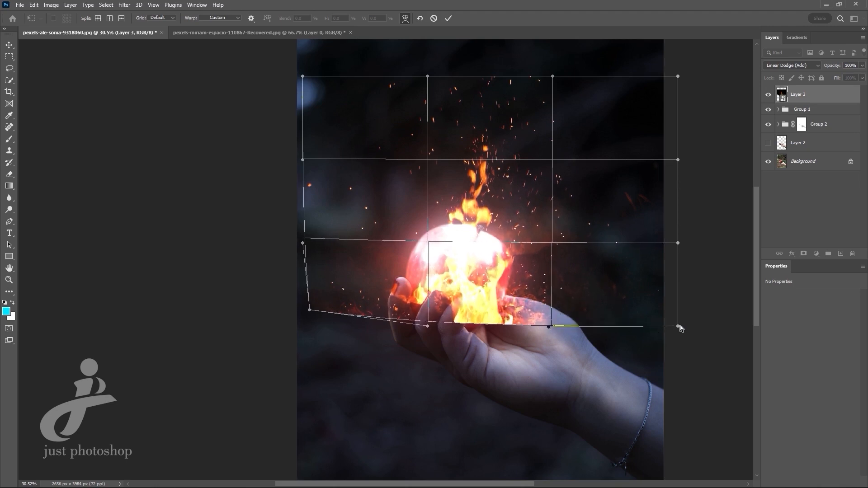
{"action": "left_click_drag", "start_coordinate": [679, 326], "coordinate": [609, 308]}
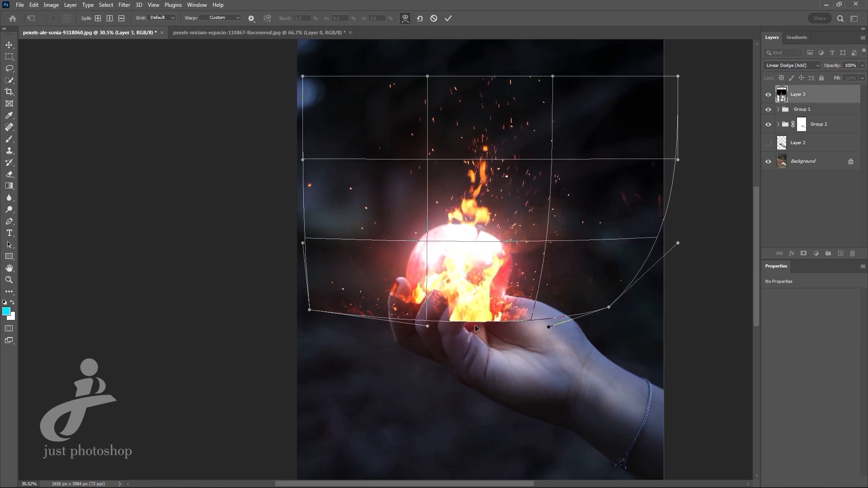
{"action": "left_click_drag", "start_coordinate": [428, 328], "coordinate": [438, 342]}
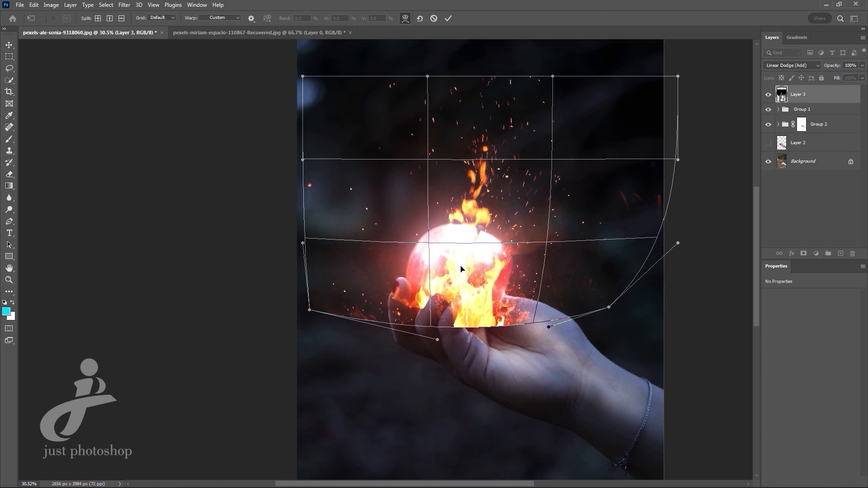
{"action": "left_click", "coordinate": [448, 19]}
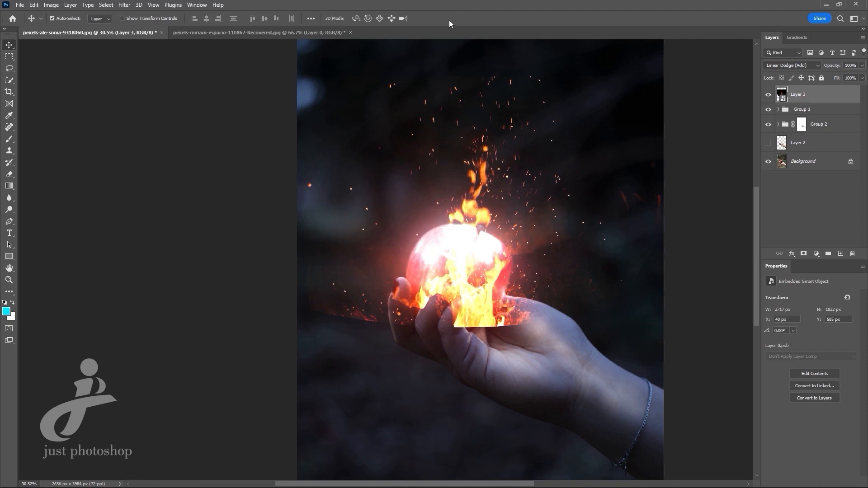
Add a layer mask to the fire layer and paint out its lower-left edge with a 200 px black brush at 50% flow
{"action": "left_click", "coordinate": [804, 255]}
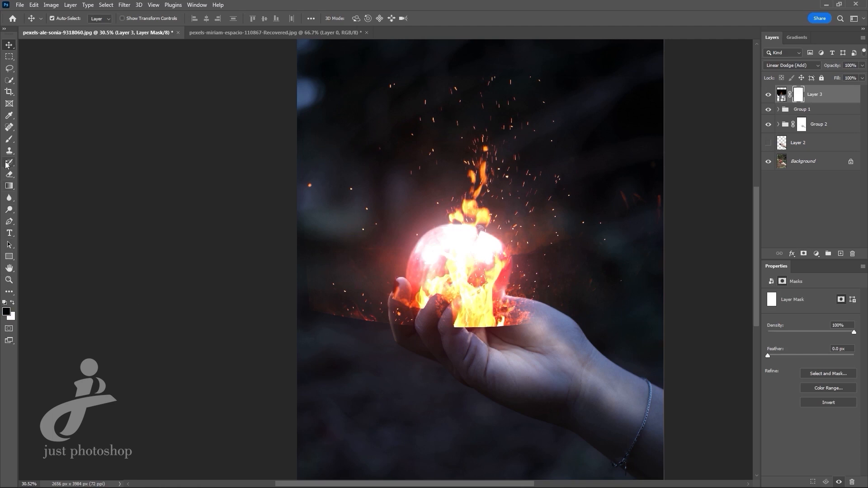
{"action": "left_click", "coordinate": [10, 141]}
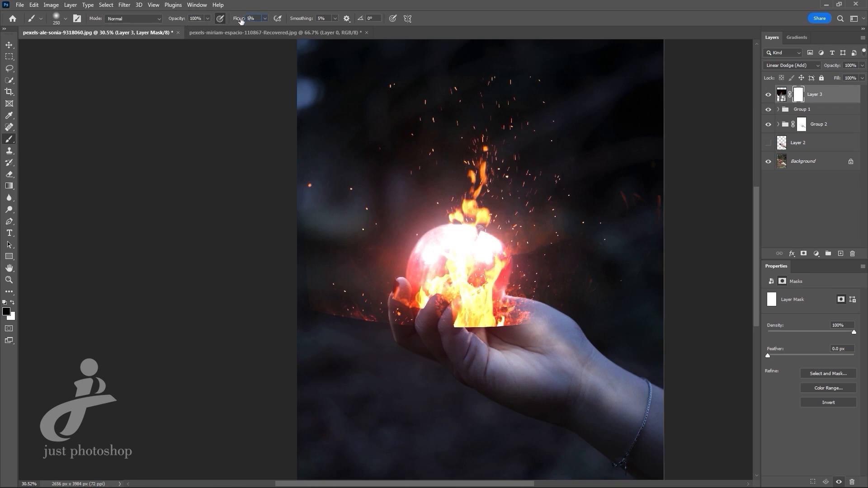
{"action": "type", "text": "0"}
{"action": "key", "text": "Return"}
{"action": "key", "text": "bracketleft"}
{"action": "left_click", "coordinate": [352, 316]}
{"action": "mouse_move", "coordinate": [351, 320]}
{"action": "left_mouse_down"}
{"action": "mouse_move", "coordinate": [327, 296]}
{"action": "mouse_move", "coordinate": [313, 296]}
{"action": "mouse_move", "coordinate": [338, 316]}
{"action": "mouse_move", "coordinate": [371, 323]}
{"action": "left_mouse_up"}
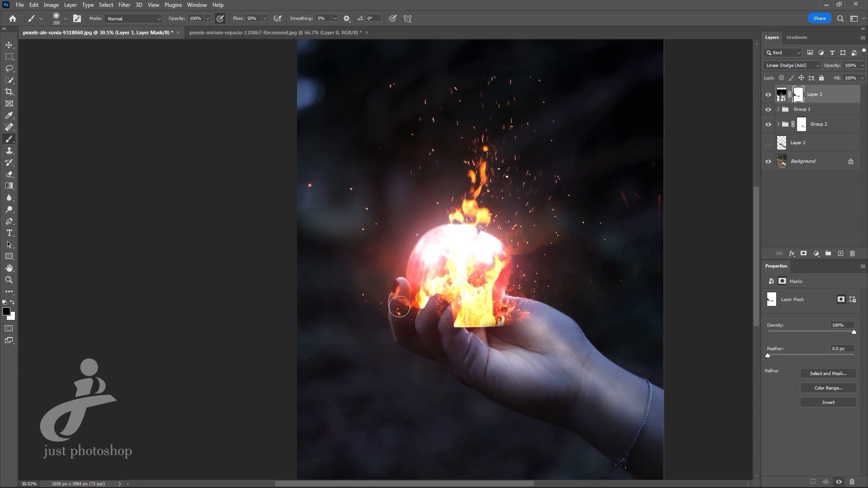
Mask the fire off the fingers and nails using a smaller black brush of 125 px, reduced to 100 px
{"action": "scroll", "coordinate": [397, 306], "scroll_direction": "up", "scroll_amount": 1}
{"action": "scroll", "coordinate": [397, 306], "scroll_direction": "up", "scroll_amount": 4}
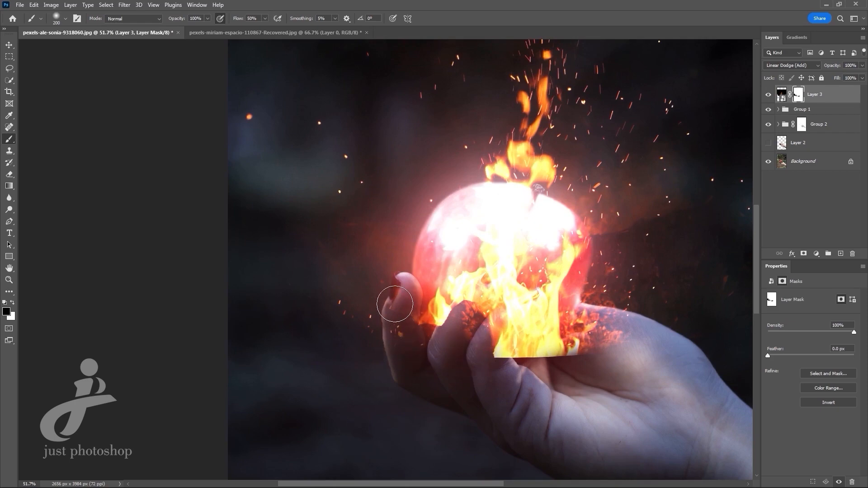
{"action": "key", "text": "bracketleft"}
{"action": "key", "text": "bracketleft"}
{"action": "key", "text": "bracketleft"}
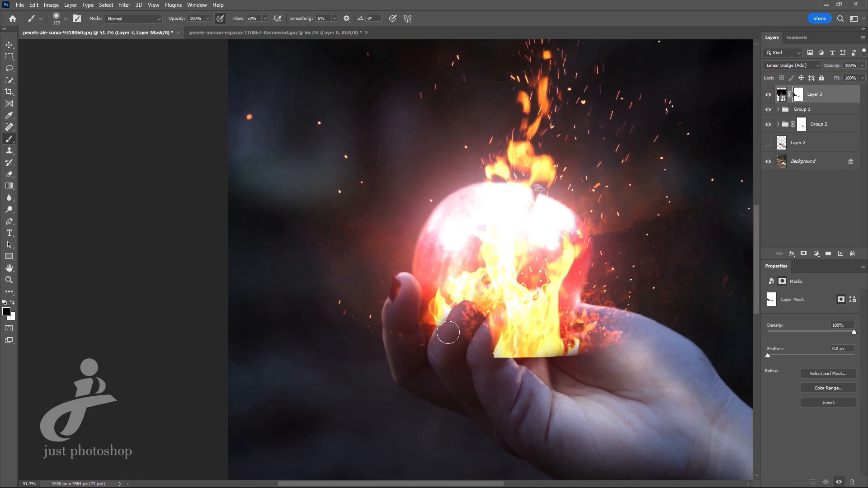
{"action": "mouse_move", "coordinate": [449, 333]}
{"action": "left_mouse_down"}
{"action": "mouse_move", "coordinate": [490, 279]}
{"action": "mouse_move", "coordinate": [498, 287]}
{"action": "mouse_move", "coordinate": [503, 271]}
{"action": "mouse_move", "coordinate": [452, 325]}
{"action": "mouse_move", "coordinate": [458, 343]}
{"action": "mouse_move", "coordinate": [457, 333]}
{"action": "mouse_move", "coordinate": [485, 320]}
{"action": "mouse_move", "coordinate": [486, 346]}
{"action": "mouse_move", "coordinate": [494, 319]}
{"action": "mouse_move", "coordinate": [516, 304]}
{"action": "mouse_move", "coordinate": [508, 319]}
{"action": "mouse_move", "coordinate": [518, 307]}
{"action": "mouse_move", "coordinate": [535, 308]}
{"action": "mouse_move", "coordinate": [537, 297]}
{"action": "mouse_move", "coordinate": [499, 324]}
{"action": "mouse_move", "coordinate": [487, 359]}
{"action": "mouse_move", "coordinate": [502, 364]}
{"action": "mouse_move", "coordinate": [499, 334]}
{"action": "mouse_move", "coordinate": [495, 351]}
{"action": "left_mouse_up"}
{"action": "key", "text": "bracketleft"}
{"action": "key", "text": "bracketleft"}
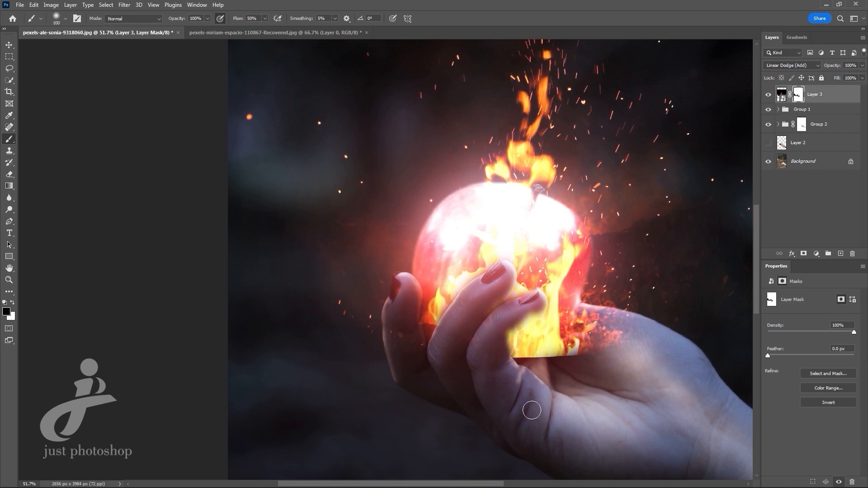
Enlarge the brush to 500 px and softly mask the fire's hard bottom edge where it meets the palm
{"action": "key", "text": "bracketright"}
{"action": "key", "text": "bracketright"}
{"action": "key", "text": "bracketright"}
{"action": "key", "text": "bracketright"}
{"action": "key", "text": "bracketright"}
{"action": "key", "text": "bracketright"}
{"action": "key", "text": "bracketright"}
{"action": "key", "text": "bracketright"}
{"action": "mouse_move", "coordinate": [582, 397]}
{"action": "left_mouse_down"}
{"action": "mouse_move", "coordinate": [527, 404]}
{"action": "mouse_move", "coordinate": [582, 400]}
{"action": "mouse_move", "coordinate": [647, 364]}
{"action": "mouse_move", "coordinate": [592, 391]}
{"action": "mouse_move", "coordinate": [580, 386]}
{"action": "mouse_move", "coordinate": [579, 396]}
{"action": "mouse_move", "coordinate": [502, 389]}
{"action": "mouse_move", "coordinate": [505, 397]}
{"action": "mouse_move", "coordinate": [558, 399]}
{"action": "mouse_move", "coordinate": [606, 355]}
{"action": "mouse_move", "coordinate": [517, 398]}
{"action": "mouse_move", "coordinate": [536, 404]}
{"action": "left_mouse_up"}
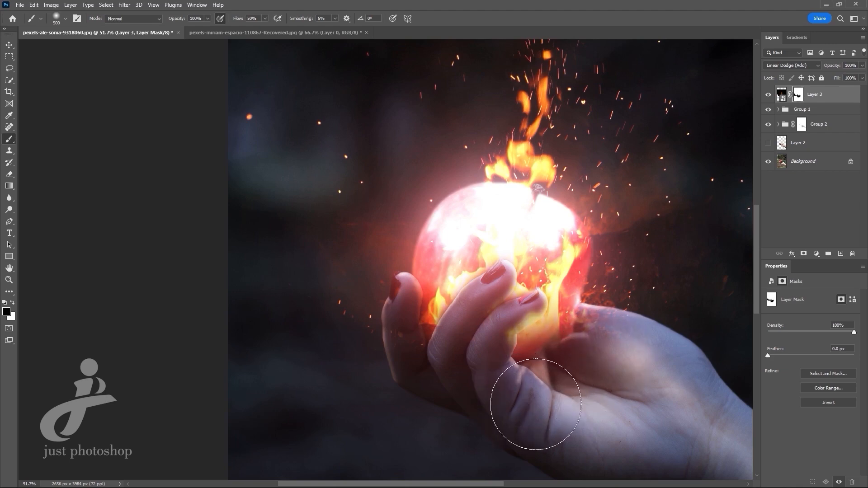
Reduce the brush to 125 px and mask the leftover fire along the lower finger and palm edge
{"action": "key", "text": "bracketleft"}
{"action": "key", "text": "bracketleft"}
{"action": "key", "text": "bracketleft"}
{"action": "key", "text": "bracketleft"}
{"action": "key", "text": "bracketleft"}
{"action": "key", "text": "bracketleft"}
{"action": "key", "text": "bracketleft"}
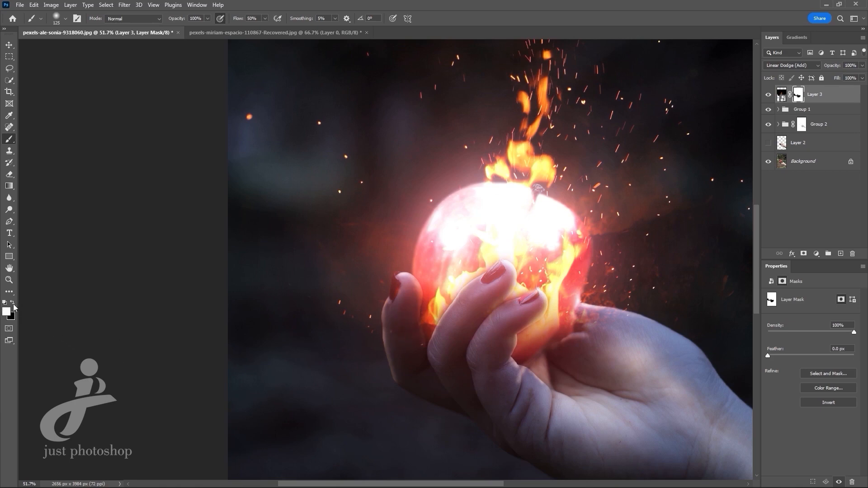
Paint flames back along the gaps between the fingers on the fire layer's mask with a 40 px white brush
{"action": "key", "text": "bracketleft"}
{"action": "scroll", "coordinate": [426, 313], "scroll_direction": "up", "scroll_amount": 3}
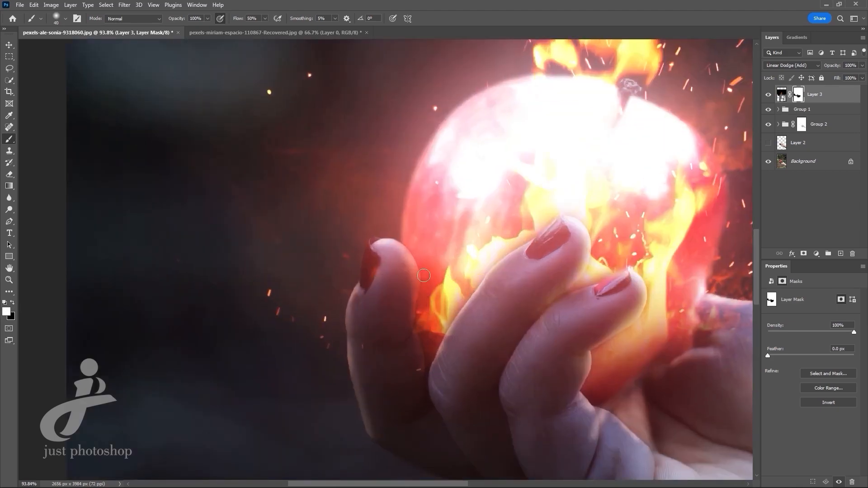
{"action": "mouse_move", "coordinate": [431, 352]}
{"action": "left_mouse_down"}
{"action": "mouse_move", "coordinate": [445, 310]}
{"action": "mouse_move", "coordinate": [463, 291]}
{"action": "mouse_move", "coordinate": [445, 321]}
{"action": "left_mouse_up"}
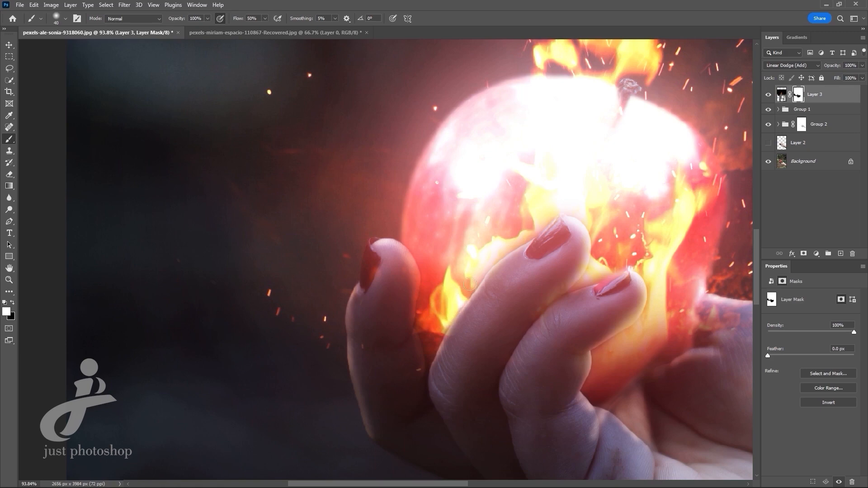
{"action": "left_click_drag", "start_coordinate": [470, 284], "coordinate": [493, 259]}
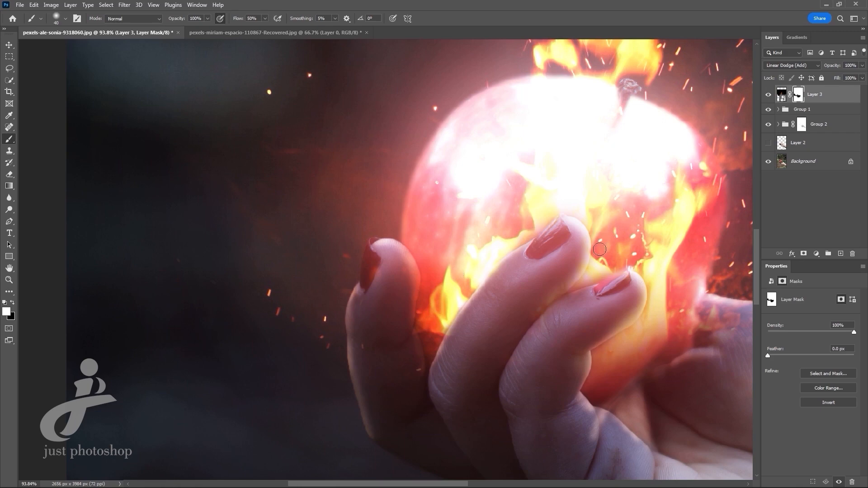
{"action": "left_click_drag", "start_coordinate": [600, 249], "coordinate": [575, 289]}
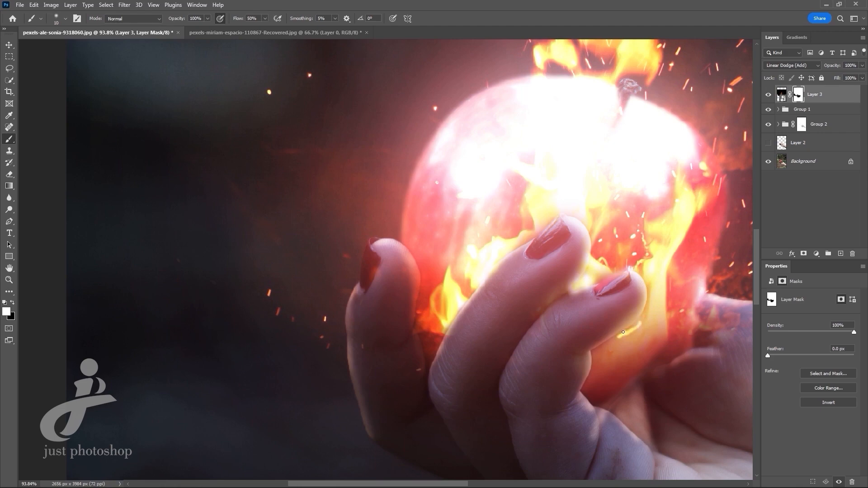
Undo the thin test stroke and restore the flames over the lower apple below the fingers with the 40 px white brush
{"action": "key", "text": "ctrl+z"}
{"action": "mouse_move", "coordinate": [627, 378]}
{"action": "left_mouse_down"}
{"action": "mouse_move", "coordinate": [662, 327]}
{"action": "mouse_move", "coordinate": [623, 365]}
{"action": "mouse_move", "coordinate": [626, 347]}
{"action": "mouse_move", "coordinate": [613, 354]}
{"action": "mouse_move", "coordinate": [618, 344]}
{"action": "mouse_move", "coordinate": [650, 322]}
{"action": "mouse_move", "coordinate": [633, 342]}
{"action": "mouse_move", "coordinate": [612, 340]}
{"action": "mouse_move", "coordinate": [594, 369]}
{"action": "mouse_move", "coordinate": [635, 357]}
{"action": "left_mouse_up"}
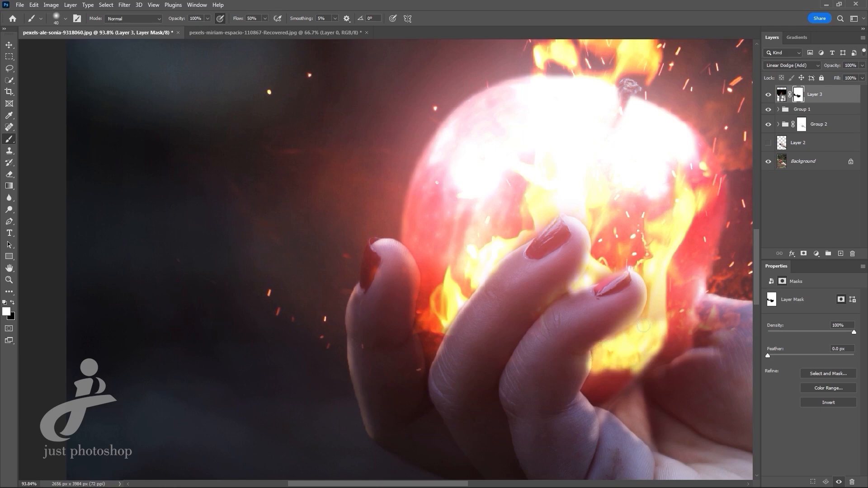
{"action": "left_click_drag", "start_coordinate": [643, 326], "coordinate": [654, 305]}
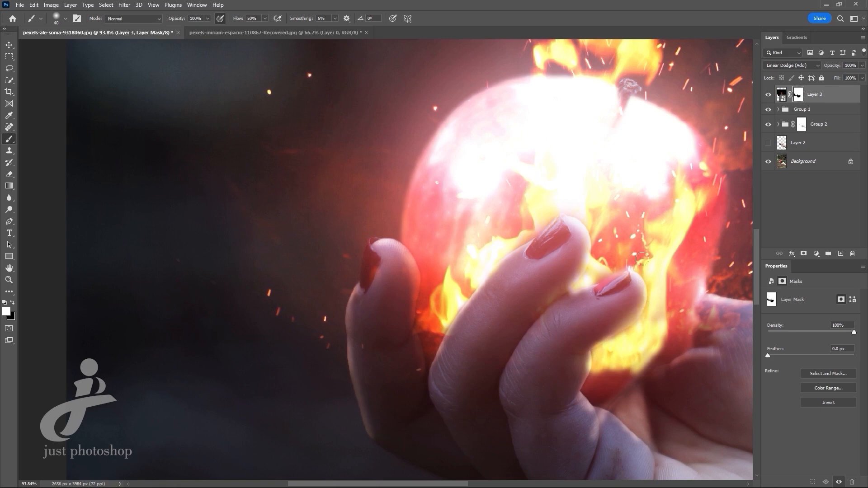
{"action": "mouse_move", "coordinate": [643, 258]}
{"action": "left_mouse_down"}
{"action": "mouse_move", "coordinate": [674, 335]}
{"action": "mouse_move", "coordinate": [653, 362]}
{"action": "mouse_move", "coordinate": [600, 387]}
{"action": "mouse_move", "coordinate": [593, 380]}
{"action": "mouse_move", "coordinate": [585, 391]}
{"action": "mouse_move", "coordinate": [592, 390]}
{"action": "left_mouse_up"}
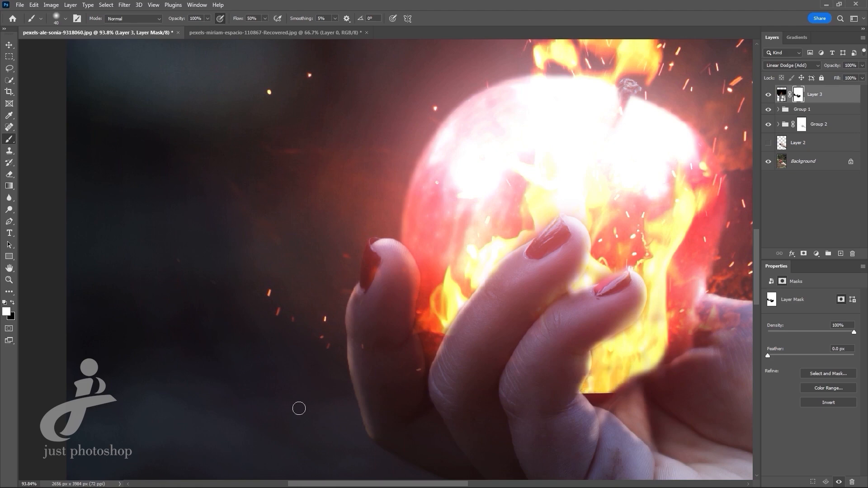
Switch to black, enlarge the brush up to 300 px and soften the fire mask's lower edge at the palm
{"action": "key", "text": "x"}
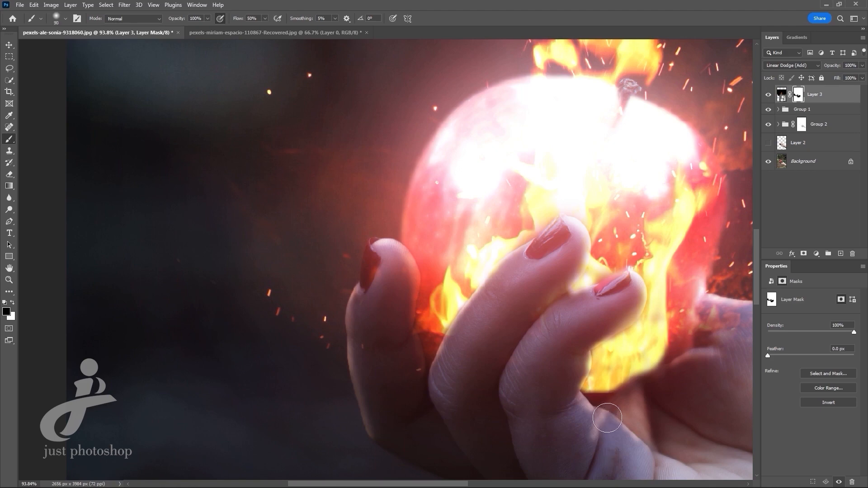
{"action": "key", "text": "bracketright"}
{"action": "key", "text": "bracketright"}
{"action": "key", "text": "bracketright"}
{"action": "key", "text": "bracketright"}
{"action": "key", "text": "bracketright"}
{"action": "key", "text": "bracketright"}
{"action": "key", "text": "bracketright"}
{"action": "key", "text": "bracketright"}
{"action": "key", "text": "bracketright"}
{"action": "key", "text": "bracketright"}
{"action": "key", "text": "bracketright"}
{"action": "key", "text": "bracketright"}
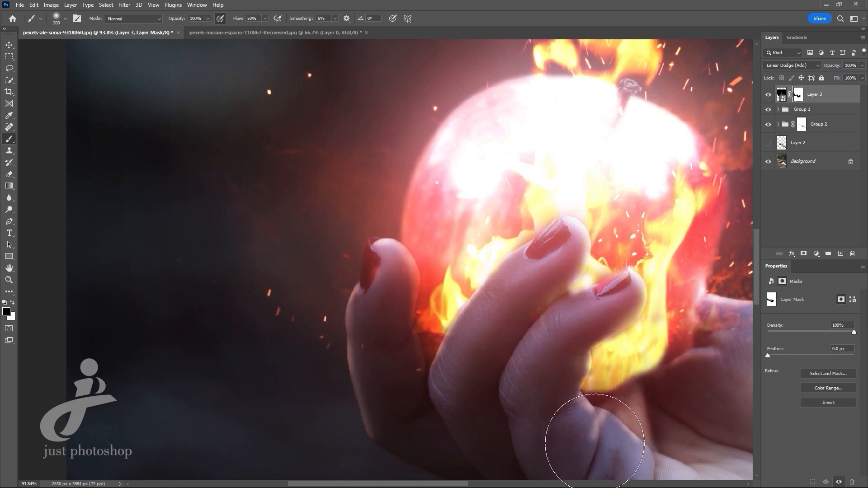
{"action": "scroll", "coordinate": [593, 448], "scroll_direction": "down", "scroll_amount": 1}
{"action": "scroll", "coordinate": [594, 449], "scroll_direction": "down", "scroll_amount": 13}
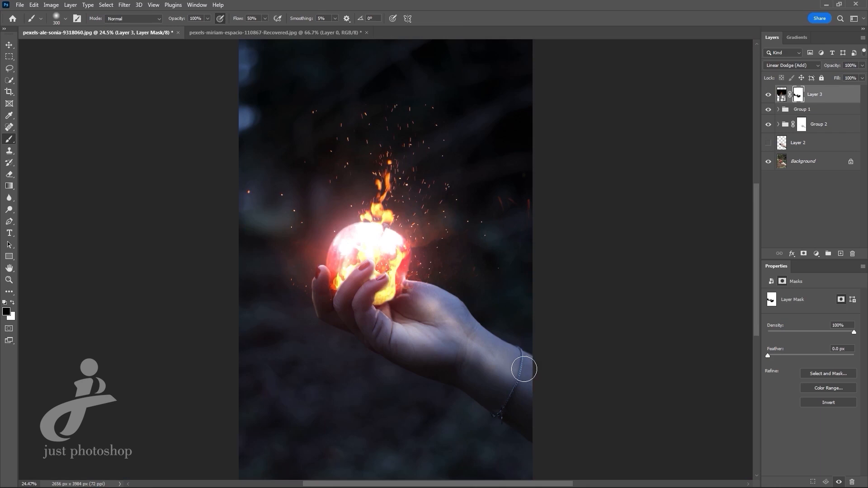
{"action": "key", "text": "v"}
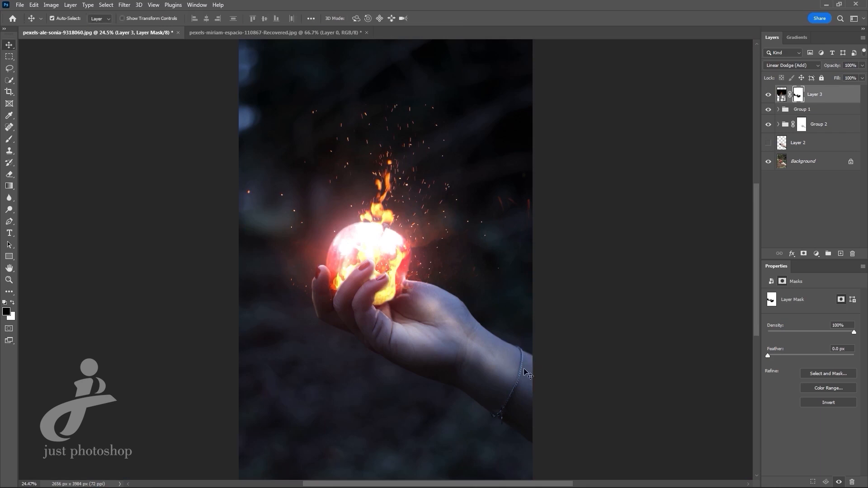
{"action": "left_click", "coordinate": [802, 124]}
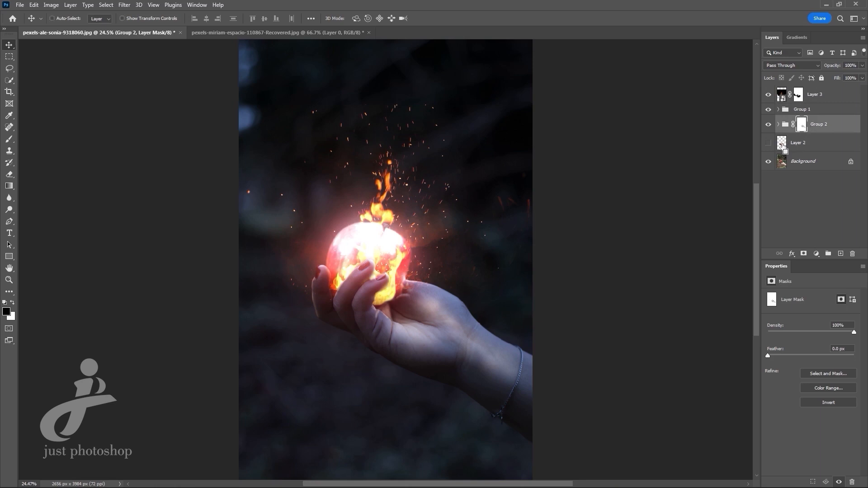
{"action": "left_click", "coordinate": [782, 144], "text": "ctrl"}
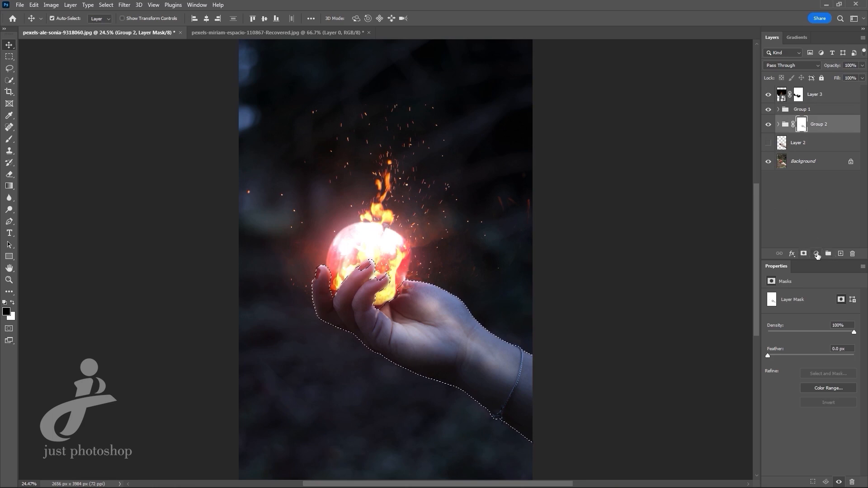
{"action": "left_click", "coordinate": [817, 254]}
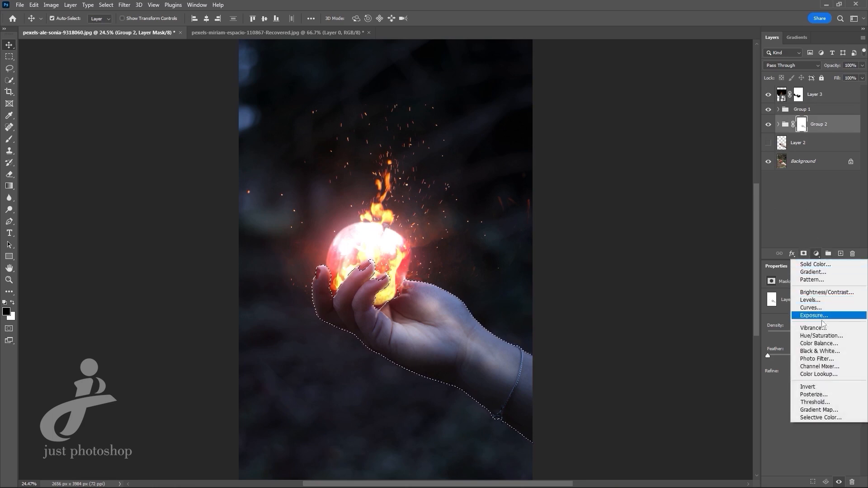
{"action": "left_click", "coordinate": [819, 337]}
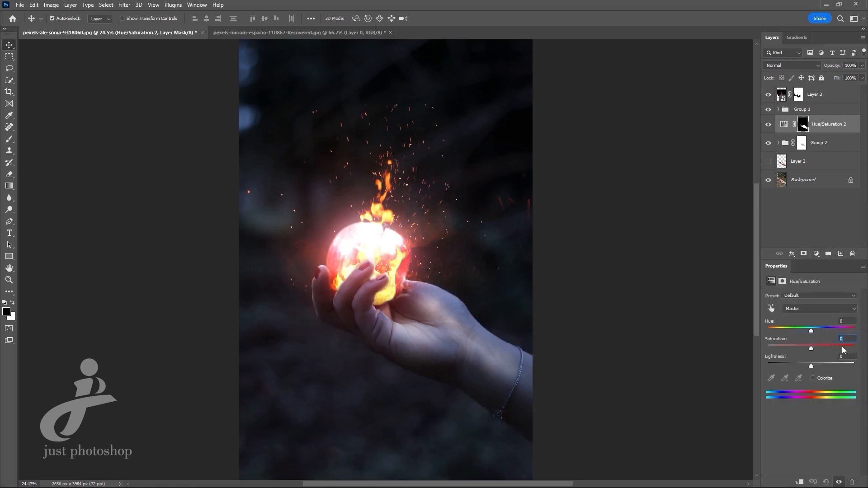
{"action": "type", "text": "-40"}
{"action": "key", "text": "Delete"}
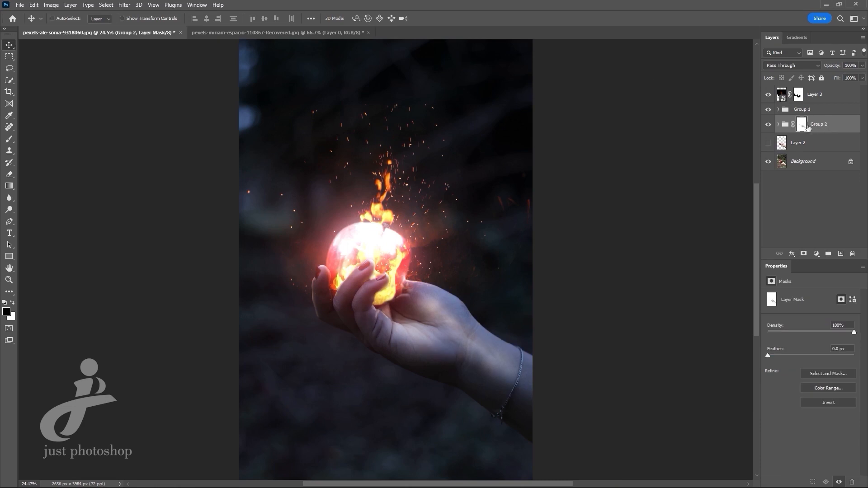
Load Layer 2's hand outline as a selection and add a colorized Hue/Saturation adjustment layer above Group 2
{"action": "left_click", "coordinate": [809, 128]}
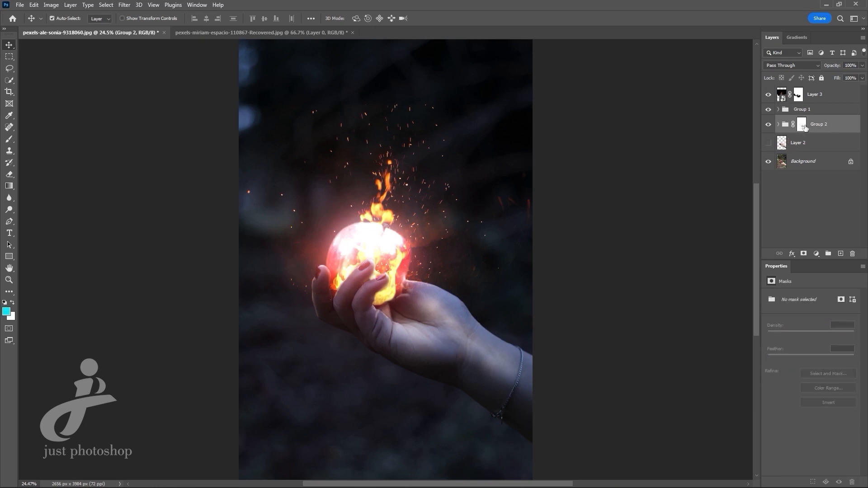
{"action": "left_click", "coordinate": [802, 125]}
{"action": "left_click", "coordinate": [783, 144], "text": "ctrl"}
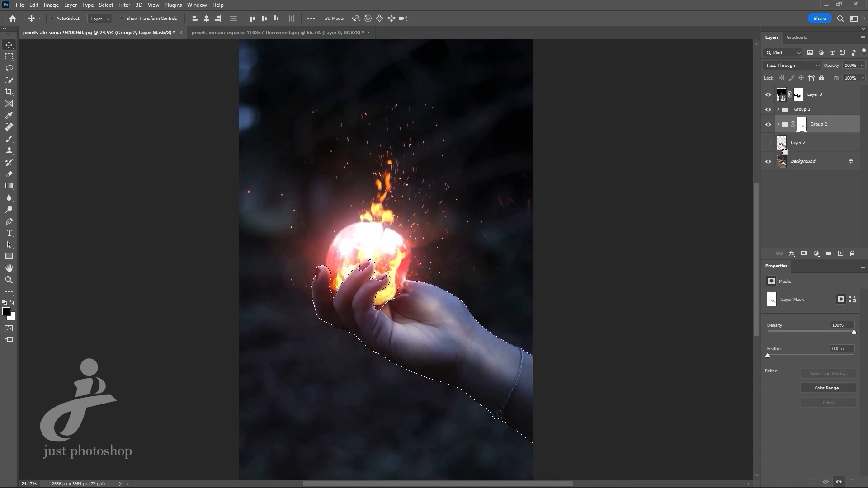
{"action": "left_click", "coordinate": [817, 254]}
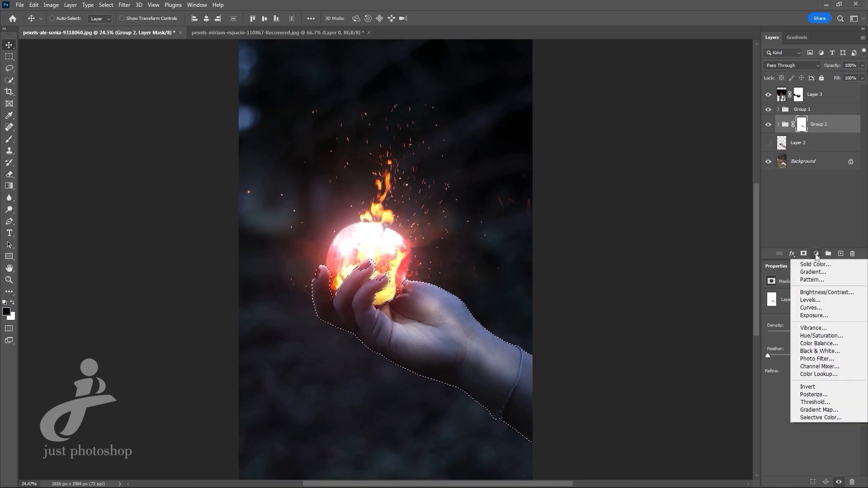
{"action": "left_click", "coordinate": [826, 335]}
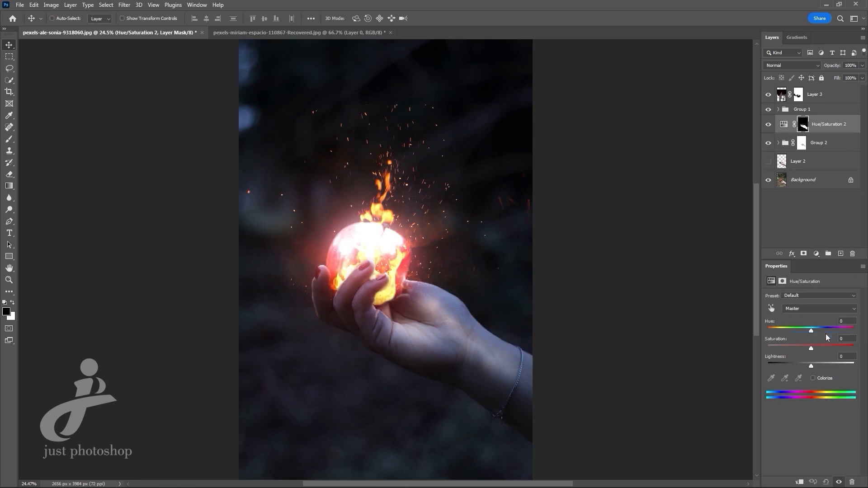
{"action": "left_click", "coordinate": [814, 378]}
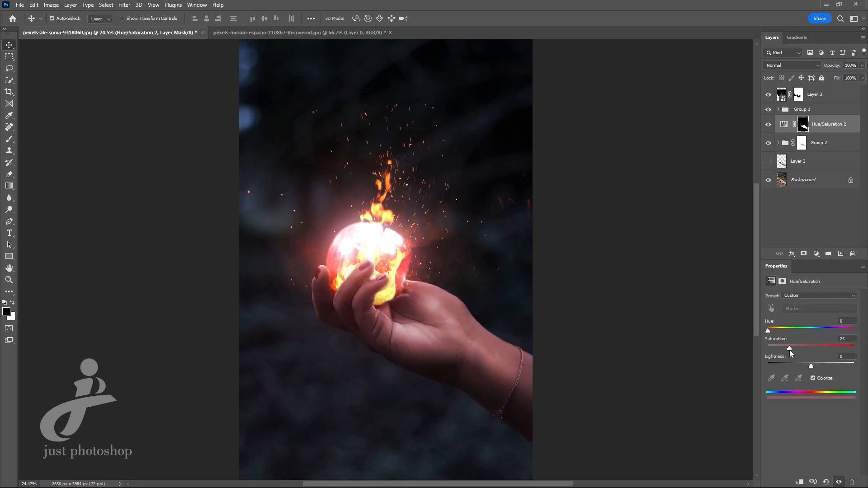
Try a hue of 12, saturation of 75 and lightness of 10 on the hand's Hue/Saturation layer
{"action": "left_click_drag", "start_coordinate": [794, 350], "coordinate": [822, 348]}
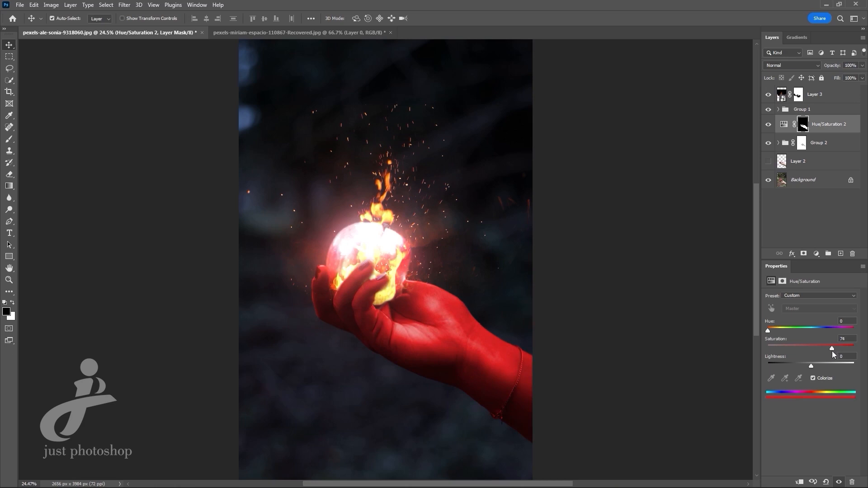
{"action": "left_click", "coordinate": [836, 339]}
{"action": "type", "text": "75"}
{"action": "key", "text": "shift+Tab"}
{"action": "type", "text": "12"}
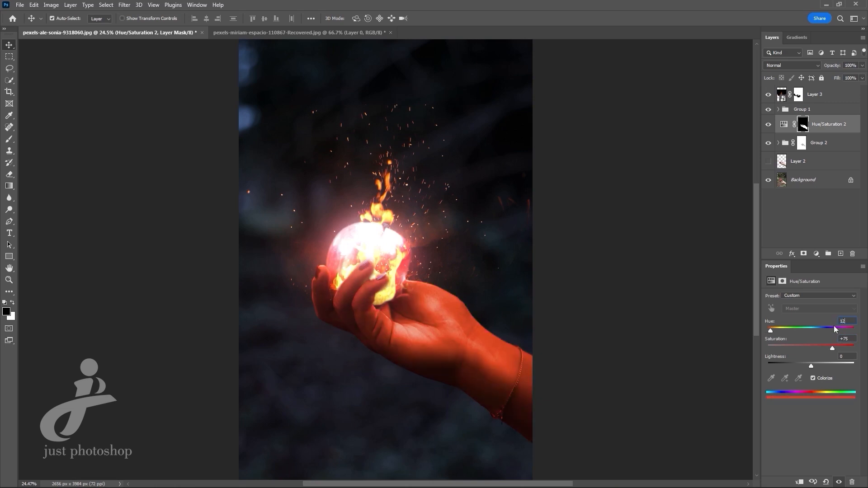
{"action": "left_click", "coordinate": [843, 358]}
{"action": "type", "text": "10"}
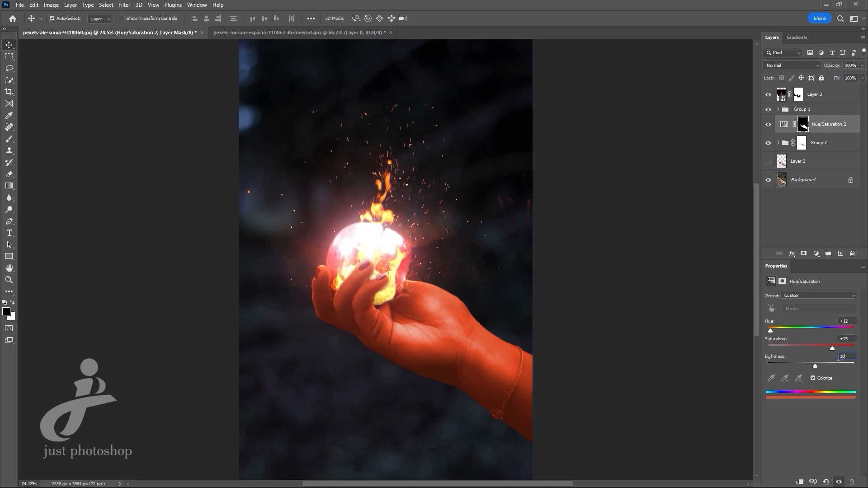
Set the hand's Hue/Saturation adjustment to hue 0, saturation 62 and lightness 0
{"action": "left_click", "coordinate": [845, 322]}
{"action": "type", "text": "0"}
{"action": "left_click", "coordinate": [840, 356]}
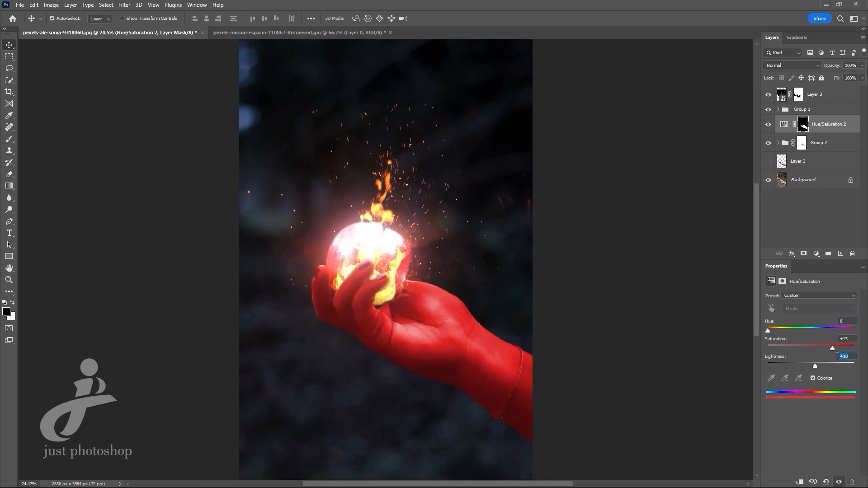
{"action": "type", "text": "0"}
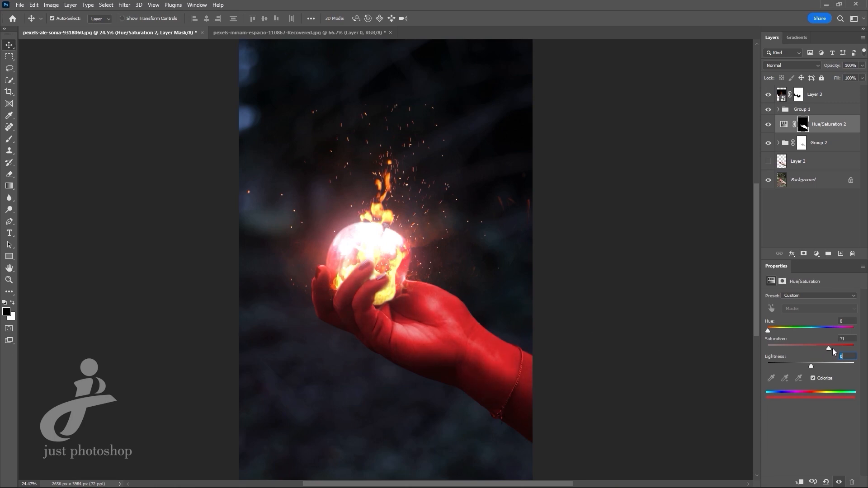
{"action": "left_click_drag", "start_coordinate": [832, 348], "coordinate": [823, 349]}
Blend the red tint out of the hand's shadows by splitting the Underlying Layer's black Blend If range to 0 / 105
{"action": "right_click", "coordinate": [820, 123]}
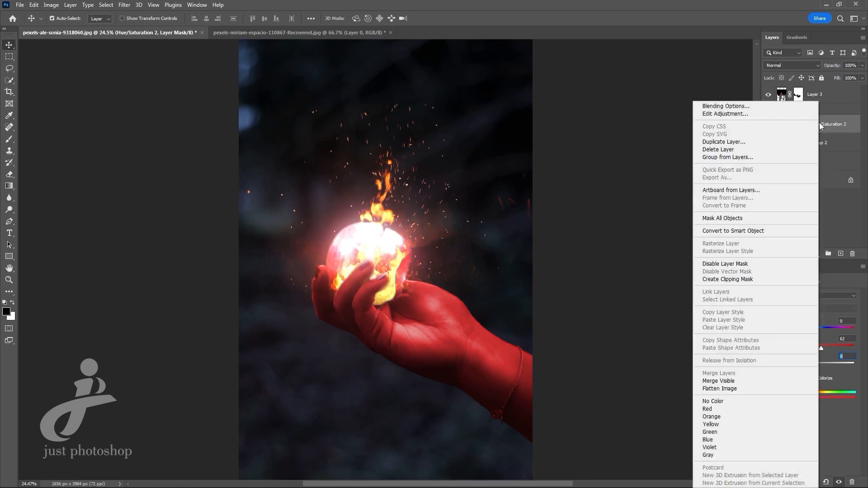
{"action": "left_click", "coordinate": [784, 108]}
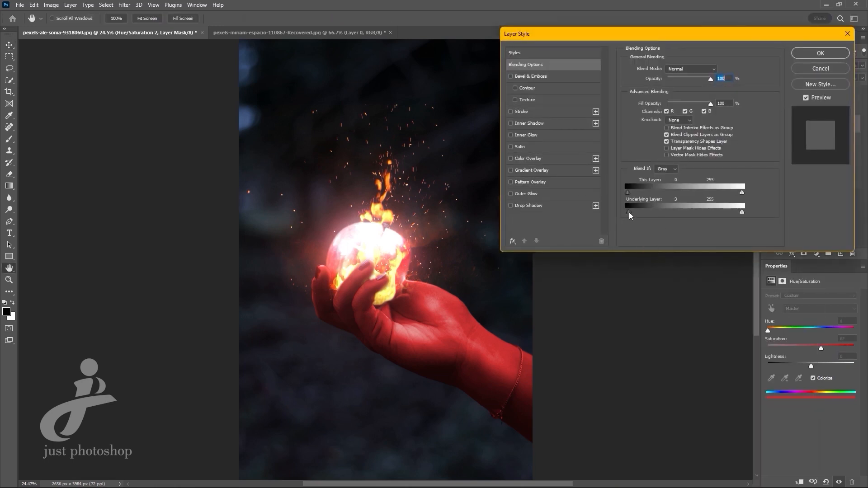
{"action": "left_click_drag", "start_coordinate": [626, 212], "coordinate": [625, 213]}
{"action": "key", "text": "alt"}
{"action": "left_click_drag", "start_coordinate": [631, 213], "coordinate": [608, 218]}
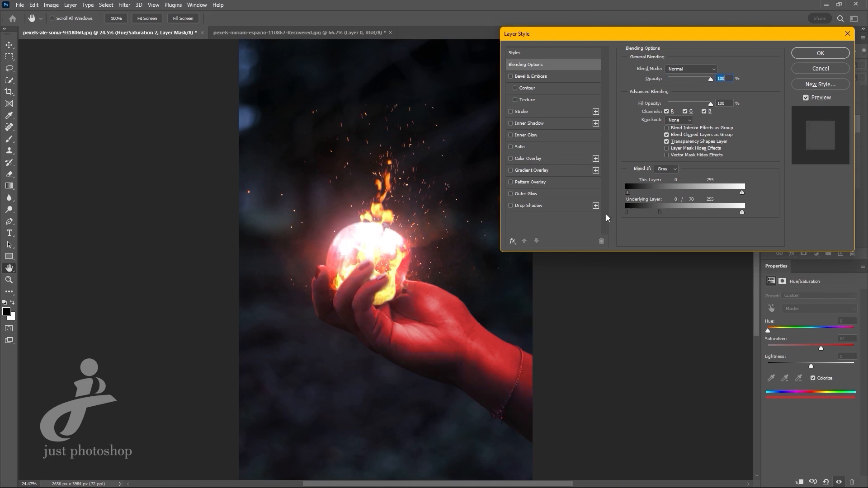
{"action": "mouse_move", "coordinate": [660, 215]}
{"action": "left_mouse_down"}
{"action": "mouse_move", "coordinate": [638, 219]}
{"action": "mouse_move", "coordinate": [691, 220]}
{"action": "mouse_move", "coordinate": [675, 221]}
{"action": "left_mouse_up"}
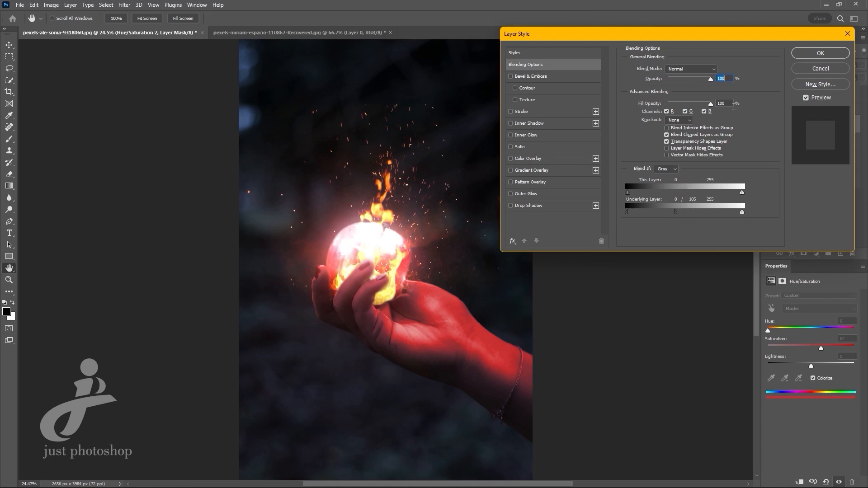
{"action": "left_click", "coordinate": [809, 55]}
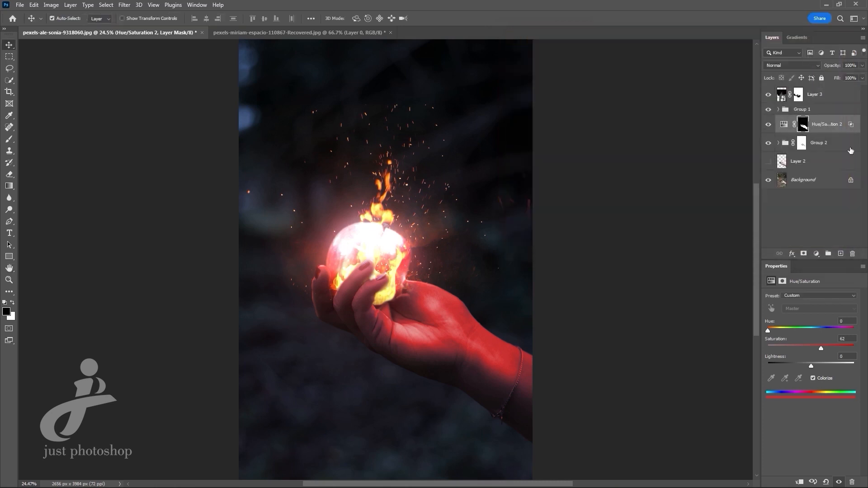
Add a Color Balance adjustment layer above the Hue/Saturation layer with midtones set to red 5 and blue 20
{"action": "left_click", "coordinate": [816, 255]}
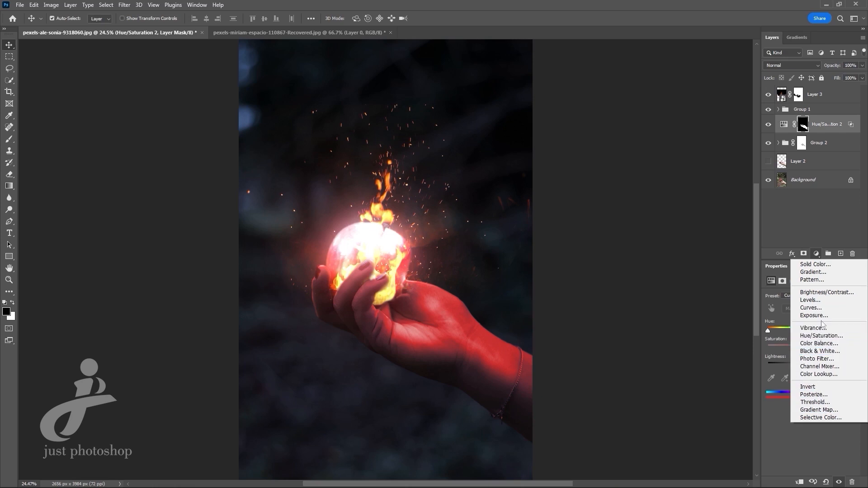
{"action": "left_click", "coordinate": [830, 343]}
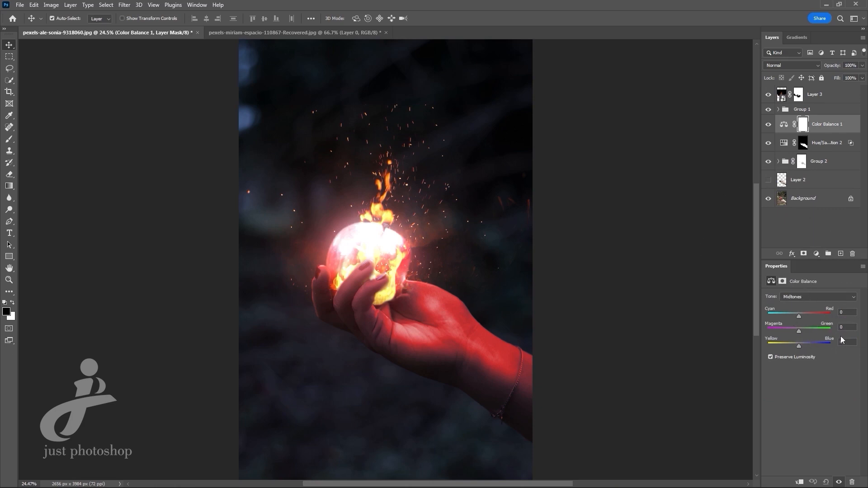
{"action": "left_click", "coordinate": [843, 312]}
{"action": "type", "text": "5"}
{"action": "left_click", "coordinate": [850, 341]}
{"action": "type", "text": "20"}
Set the blue value of the Color Balance highlights to 50
{"action": "left_click", "coordinate": [821, 297]}
{"action": "left_click", "coordinate": [814, 318]}
{"action": "left_click", "coordinate": [842, 342]}
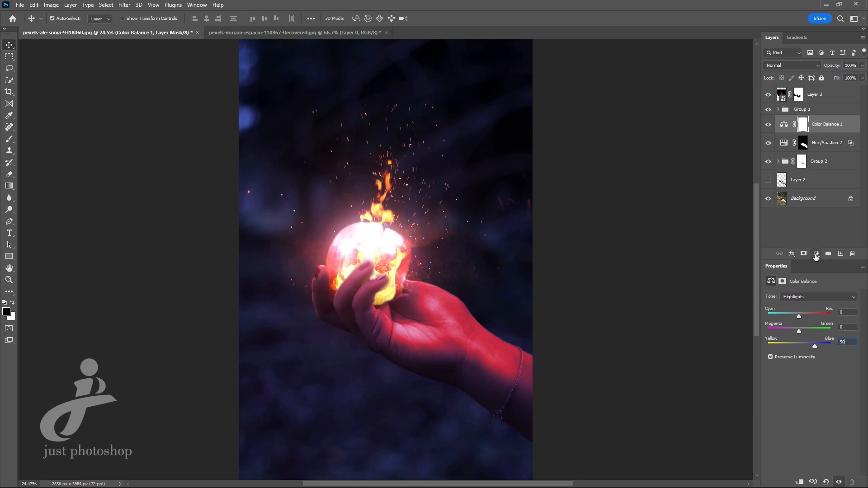
Add a Selective Color adjustment layer above the Color Balance layer and set the cyan of its Reds to -50
{"action": "left_click", "coordinate": [816, 255]}
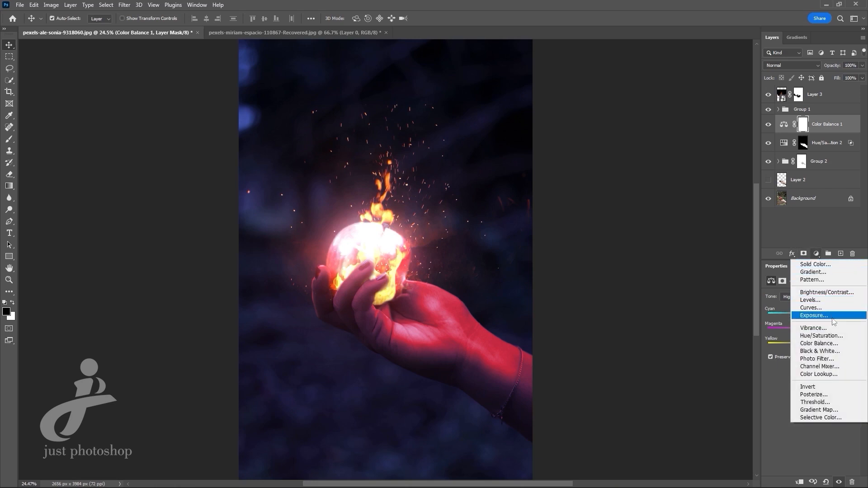
{"action": "left_click", "coordinate": [824, 417]}
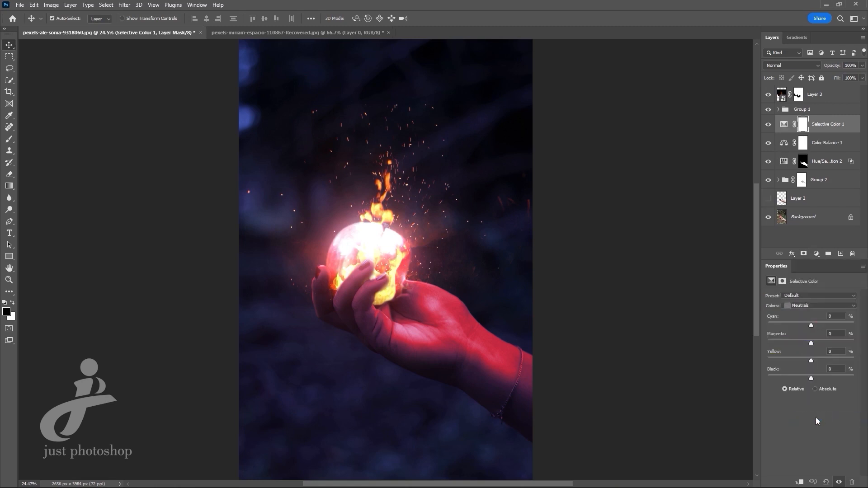
{"action": "left_click", "coordinate": [810, 305]}
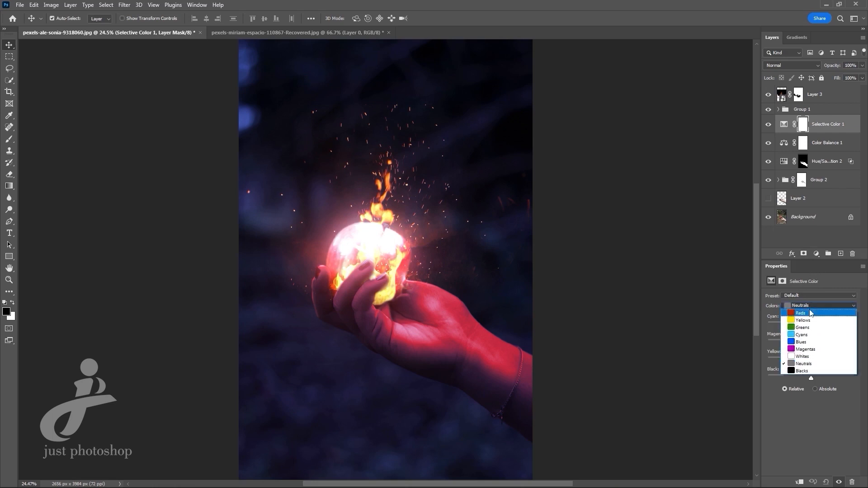
{"action": "left_click", "coordinate": [814, 313]}
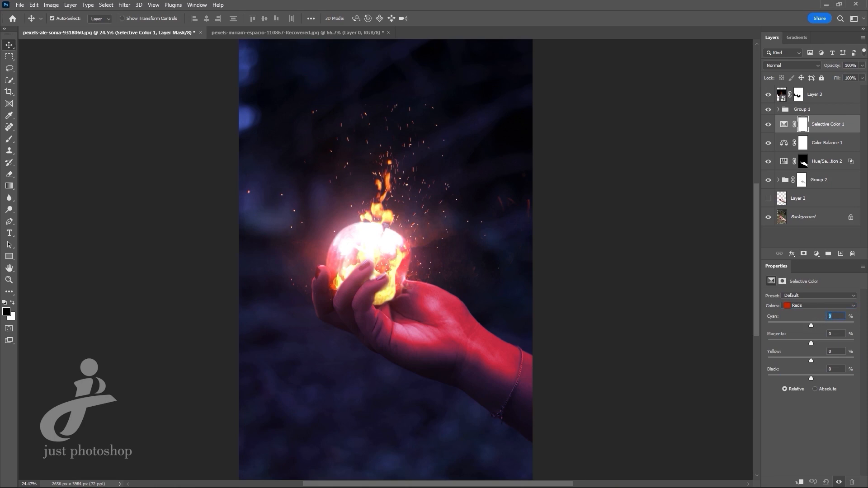
{"action": "type", "text": "-50"}
Adjust the black amount of the Neutrals in the Selective Color adjustment
{"action": "left_click", "coordinate": [813, 306]}
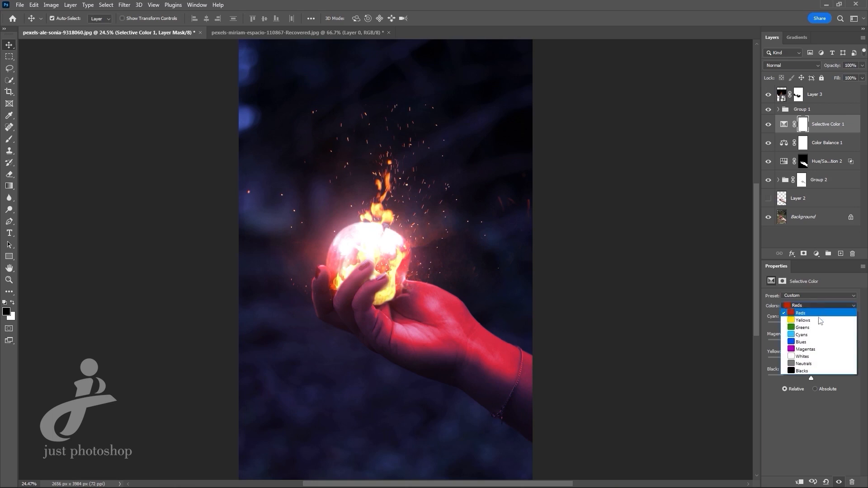
{"action": "left_click", "coordinate": [811, 364]}
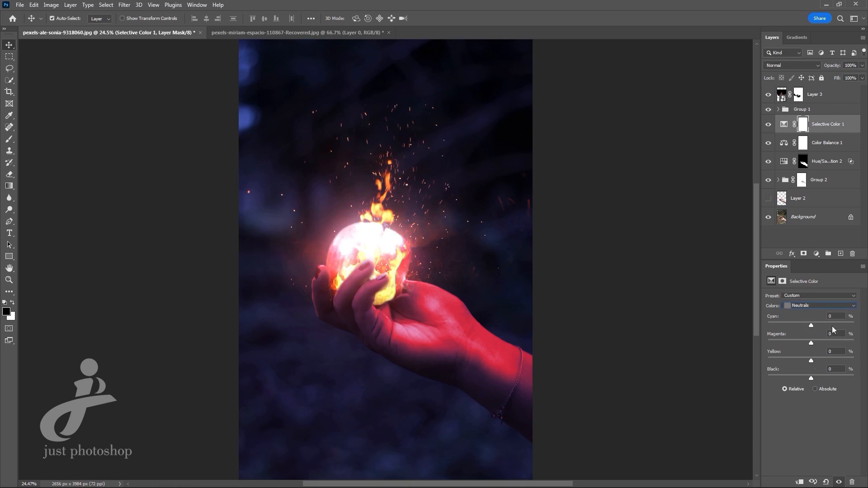
{"action": "left_click", "coordinate": [827, 369]}
Add a Curves adjustment layer above the Selective Color layer with the RGB black point at input 15, output 0
{"action": "left_click", "coordinate": [817, 254]}
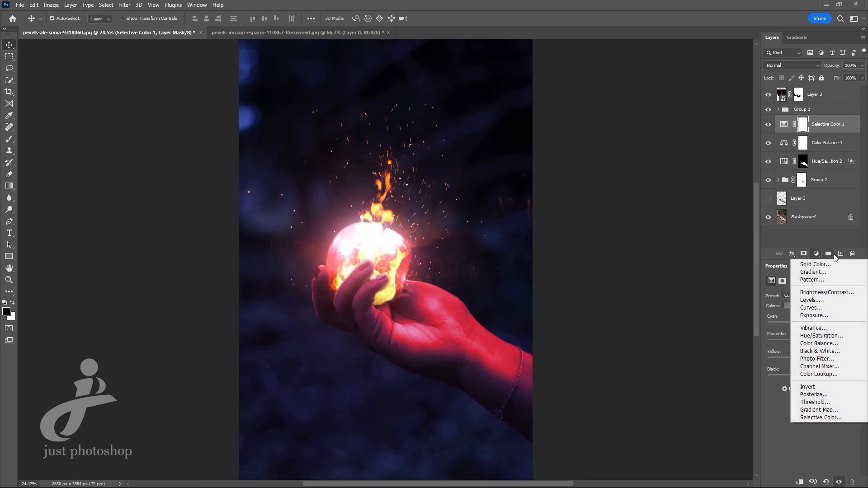
{"action": "left_click", "coordinate": [829, 307]}
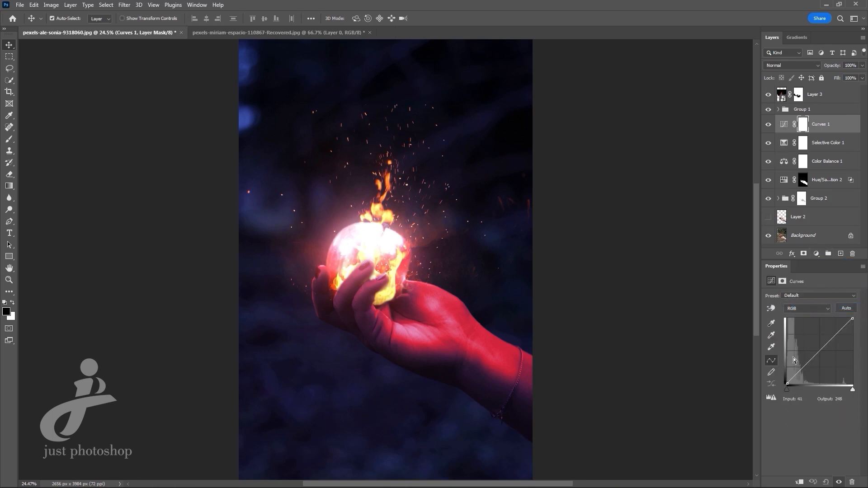
{"action": "left_click_drag", "start_coordinate": [789, 384], "coordinate": [784, 388]}
{"action": "left_click", "coordinate": [796, 398]}
{"action": "type", "text": "15"}
{"action": "key", "text": "Tab"}
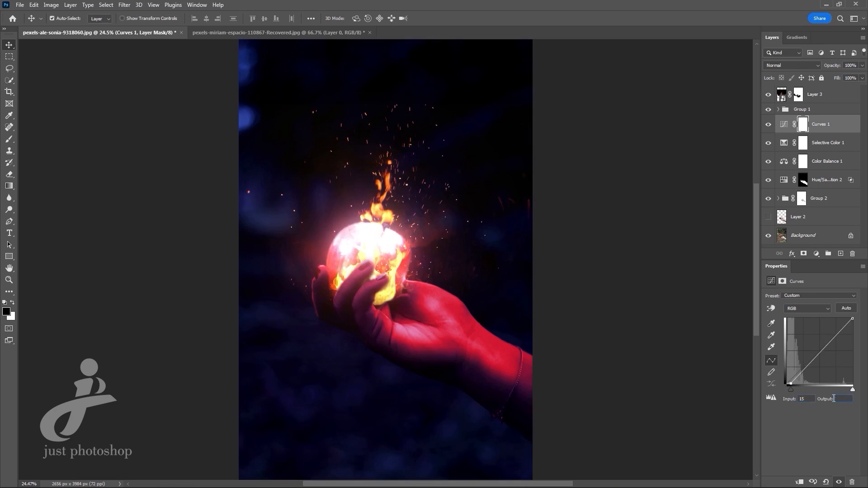
{"action": "type", "text": "15"}
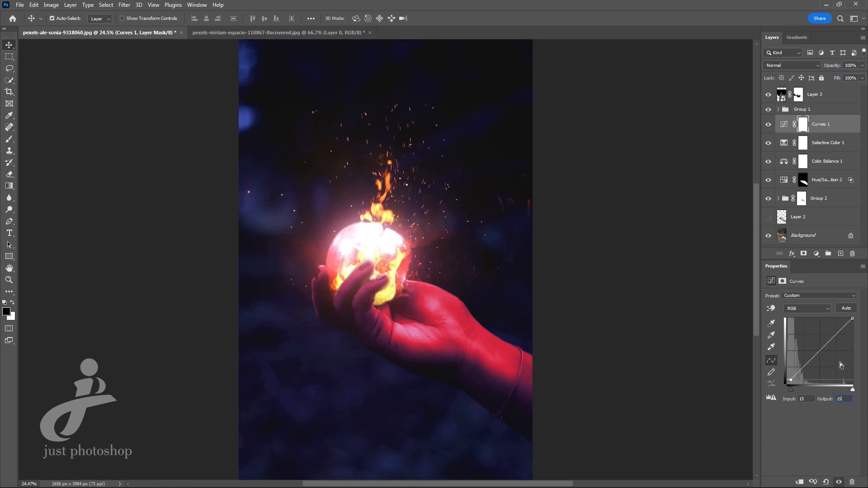
{"action": "type", "text": "0"}
{"action": "key", "text": "Return"}
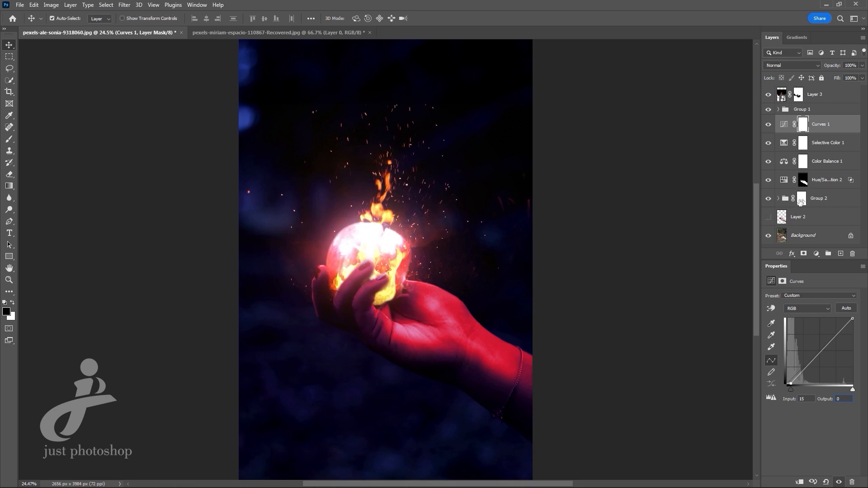
Group all layers above the Background, from Layer 3 down to Layer 2
{"action": "left_click", "coordinate": [805, 99]}
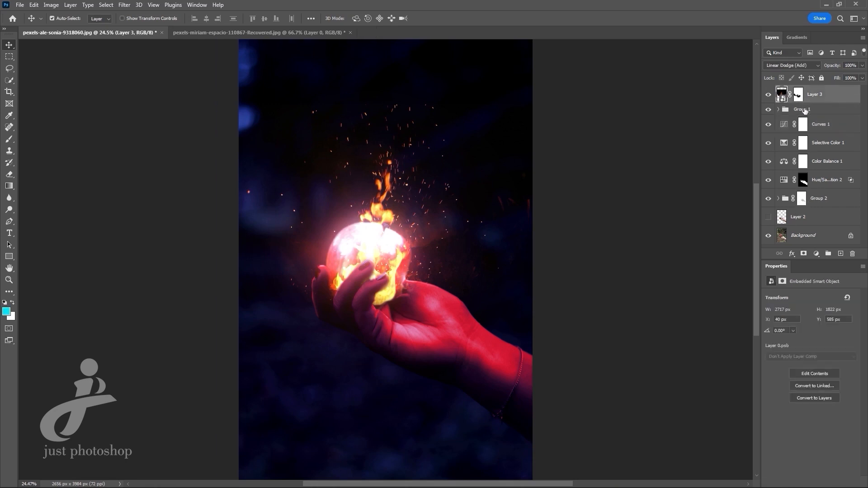
{"action": "left_click", "coordinate": [805, 112], "text": "ctrl"}
{"action": "left_click", "coordinate": [809, 123], "text": "ctrl"}
{"action": "left_click", "coordinate": [817, 142], "text": "ctrl"}
{"action": "left_click", "coordinate": [819, 160], "text": "ctrl"}
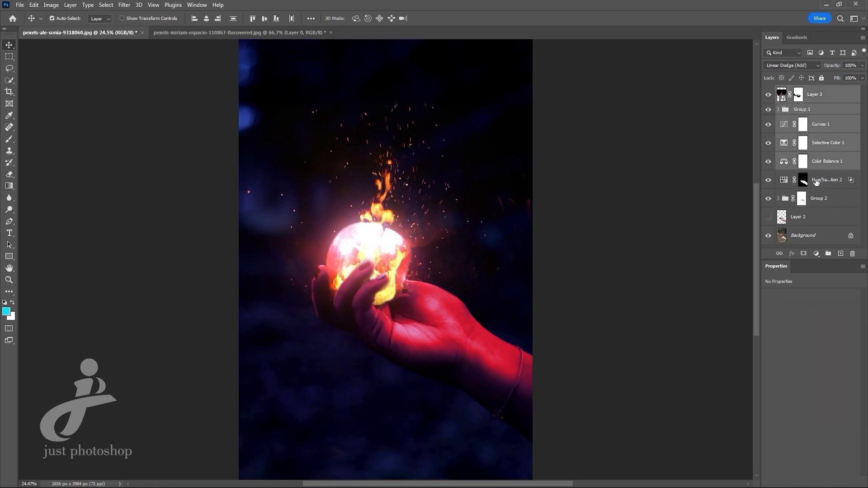
{"action": "left_click", "coordinate": [817, 182], "text": "ctrl"}
{"action": "left_click", "coordinate": [814, 199], "text": "ctrl"}
{"action": "left_click", "coordinate": [805, 220], "text": "ctrl"}
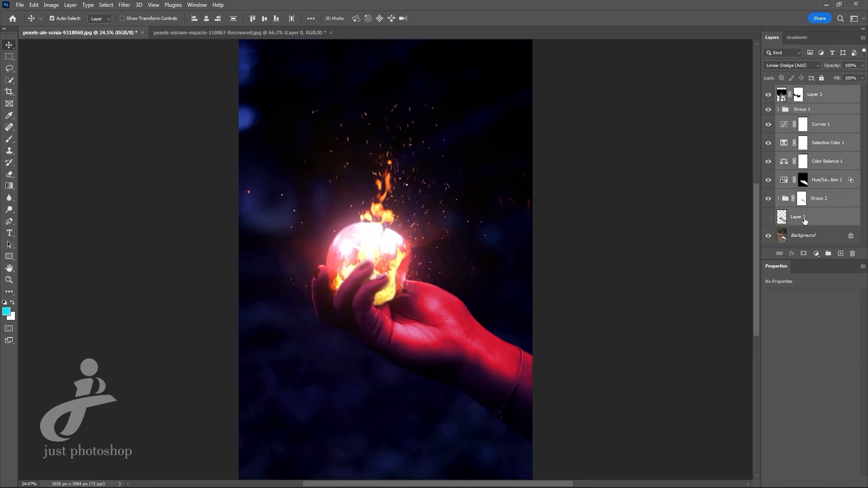
{"action": "key", "text": "ctrl+g"}
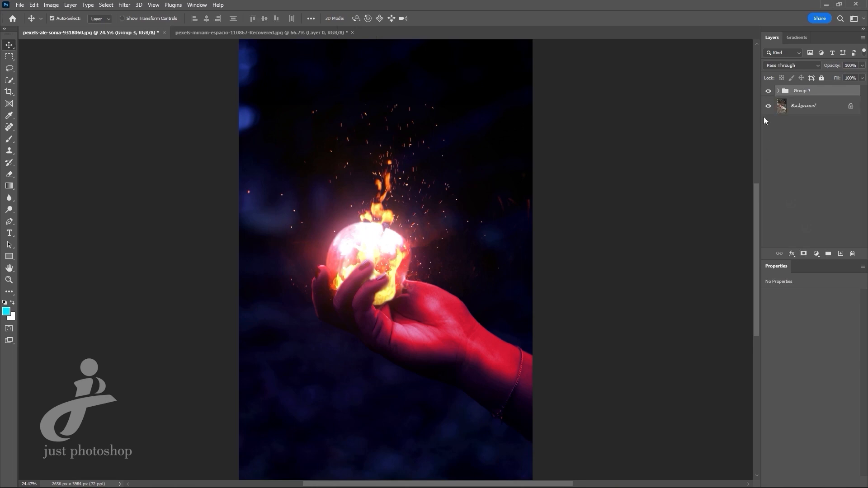
Hide and reshow the new group to compare the original photo with the finished effect, viewing the whole image
{"action": "left_click", "coordinate": [768, 92]}
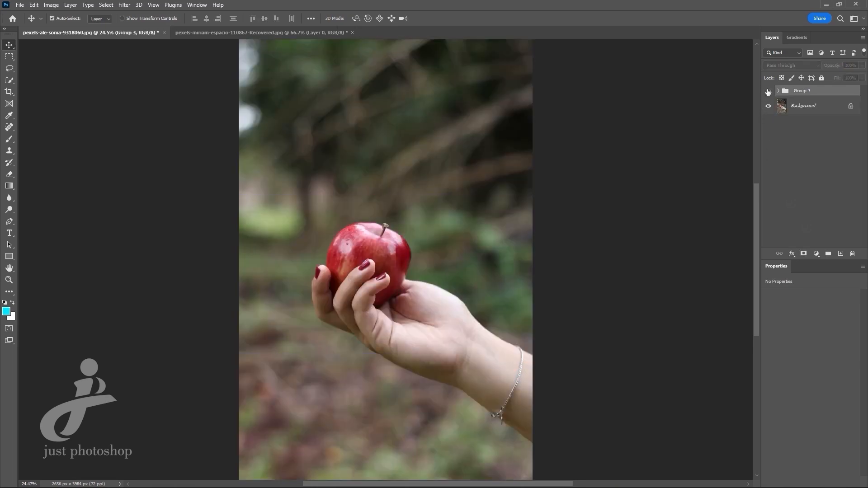
{"action": "left_click", "coordinate": [768, 92]}
{"action": "scroll", "coordinate": [616, 187], "scroll_direction": "down", "scroll_amount": 3}
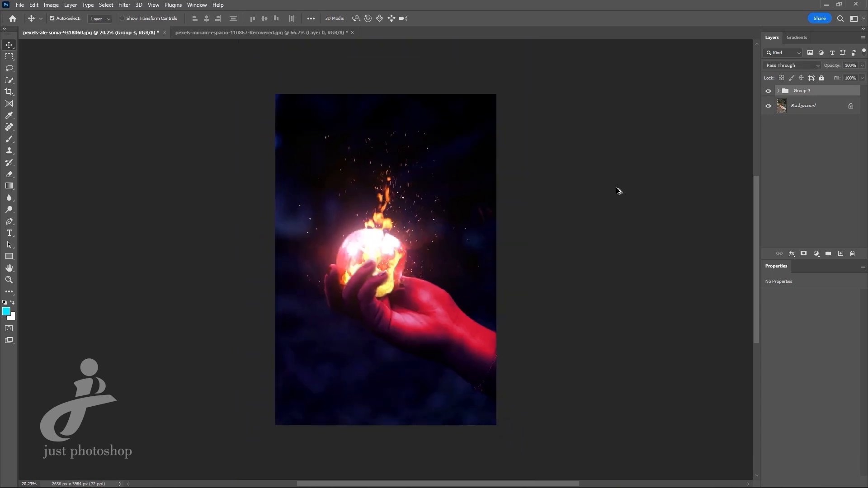